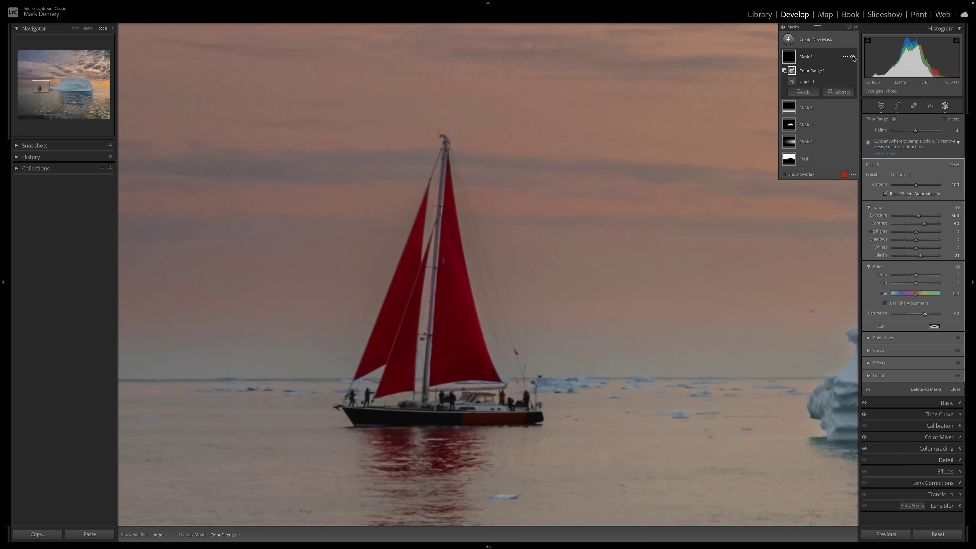
- Hide and re-show Mask 5's adjustment to compare the sails with and without it
left_click(852, 57)
left_click(852, 57)
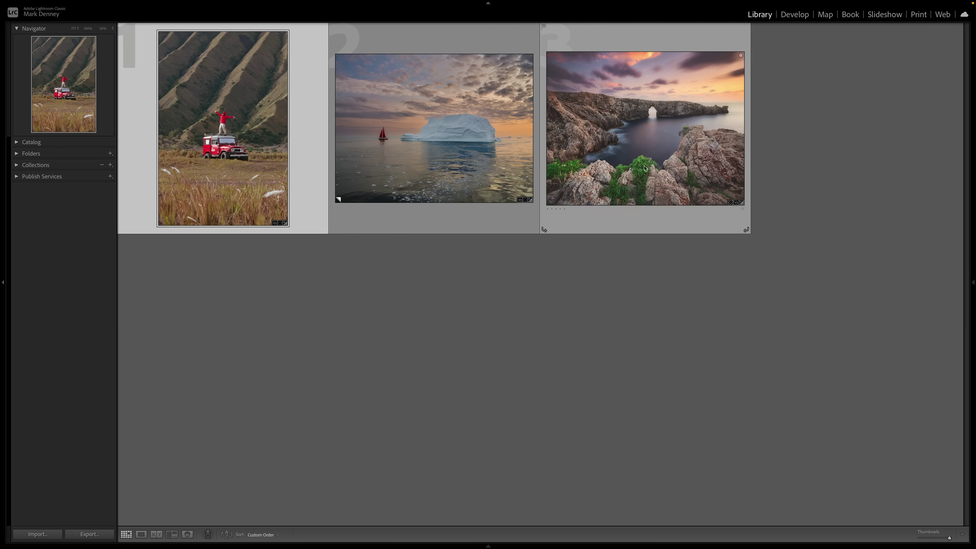
- Open the iceberg-and-sailboat thumbnail as a single large Loupe image
double_click(480, 154)
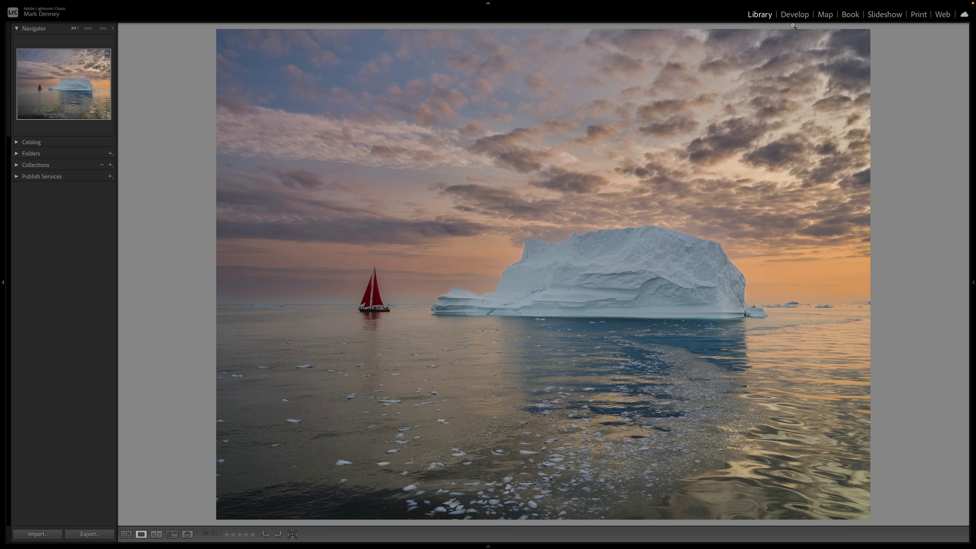
- In Develop's Color Mixer, raise red saturation to +78 and brighten red luminance
left_click(792, 15)
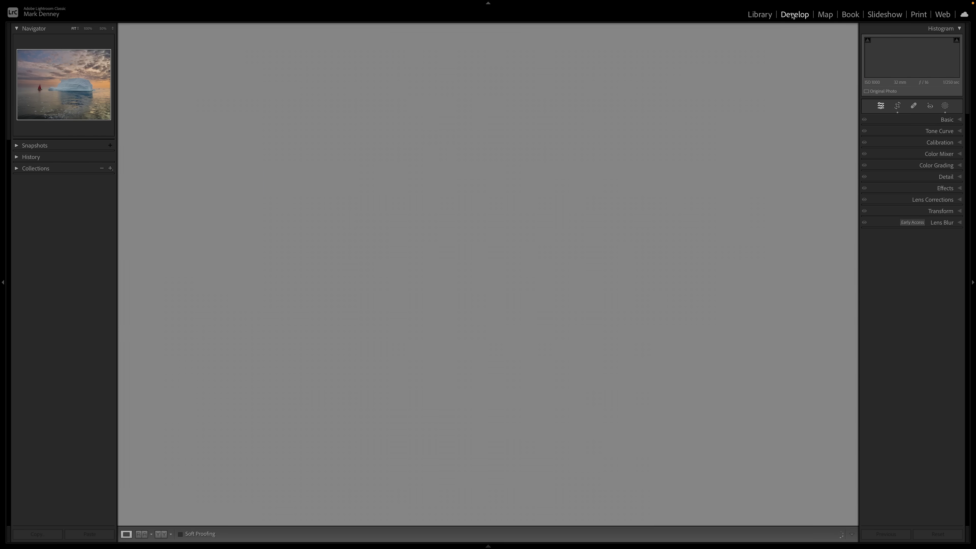
left_click(940, 154)
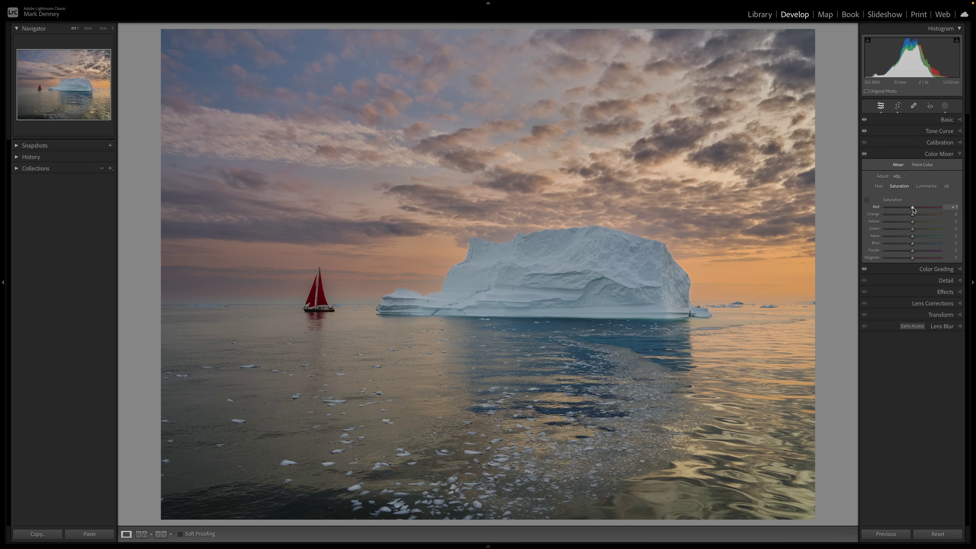
left_click_drag(956, 210, 901, 217)
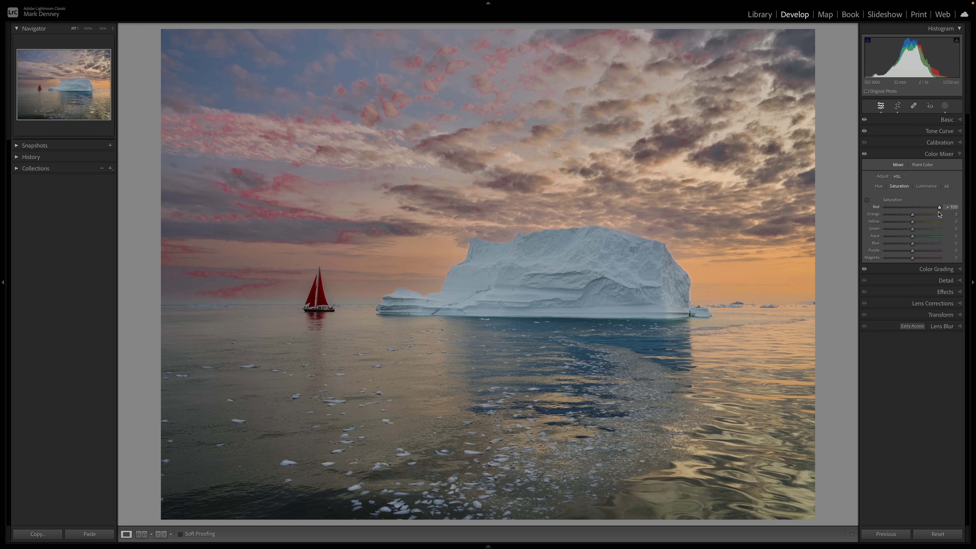
mouse_move(938, 215)
left_mouse_down()
mouse_move(903, 215)
mouse_move(948, 214)
mouse_move(928, 200)
left_mouse_up()
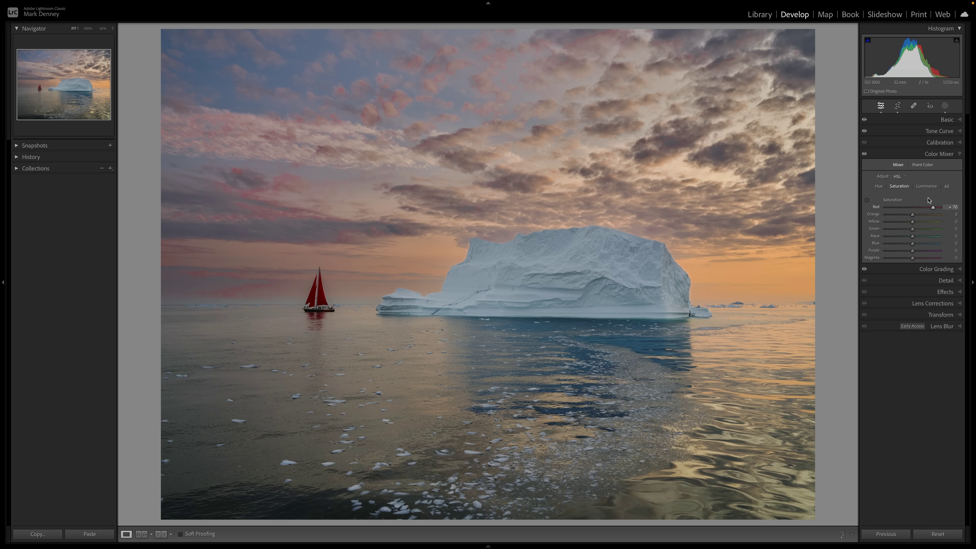
left_click(920, 187)
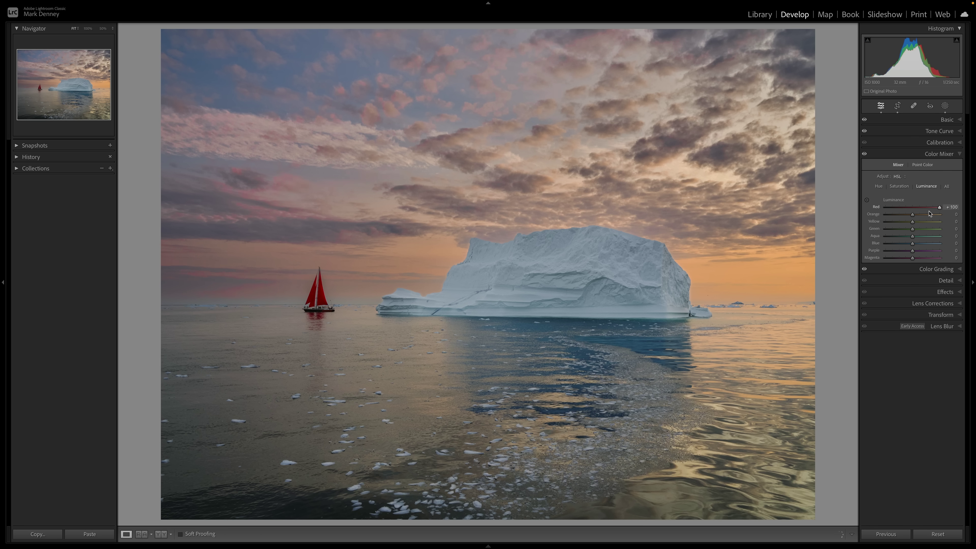
left_click_drag(923, 211, 920, 211)
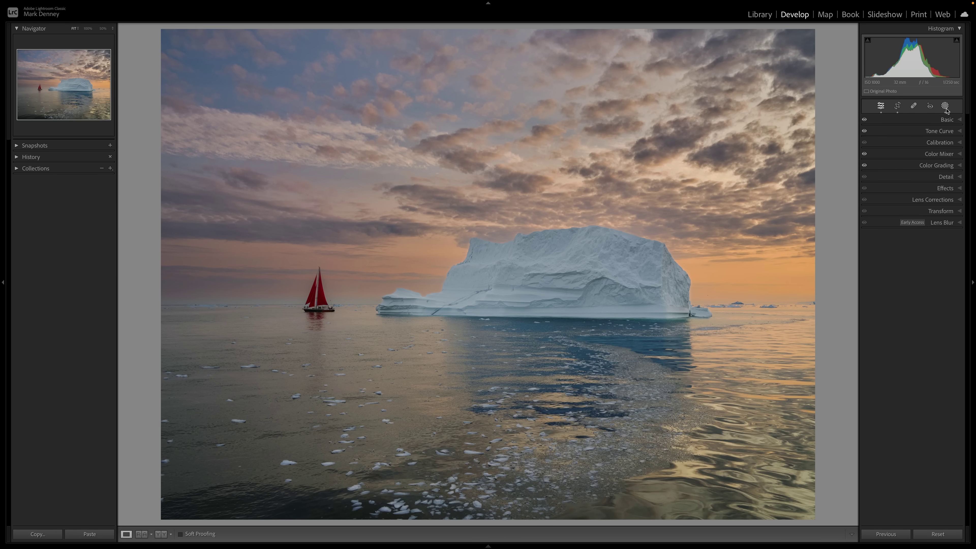
- Add a new Objects mask set to rectangle selection mode
left_click(945, 107)
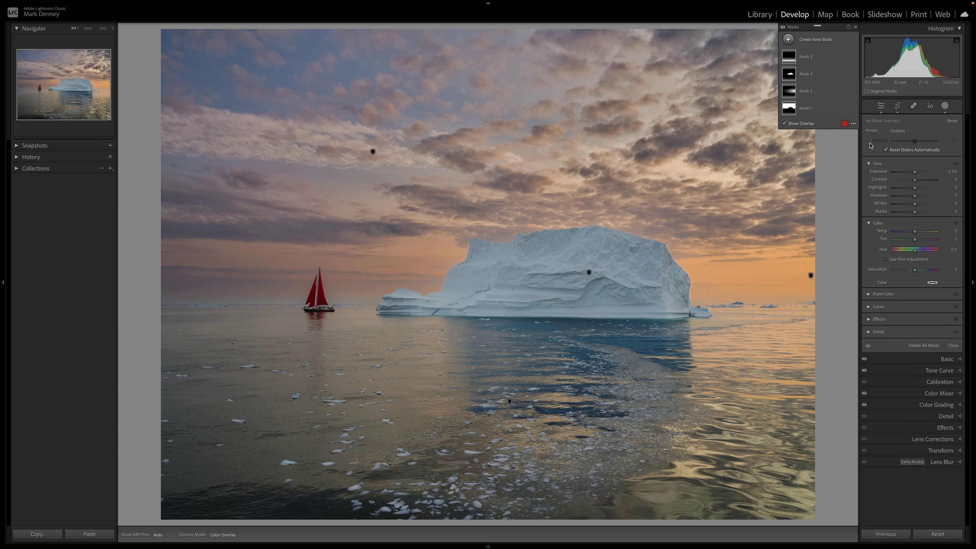
left_click(790, 41)
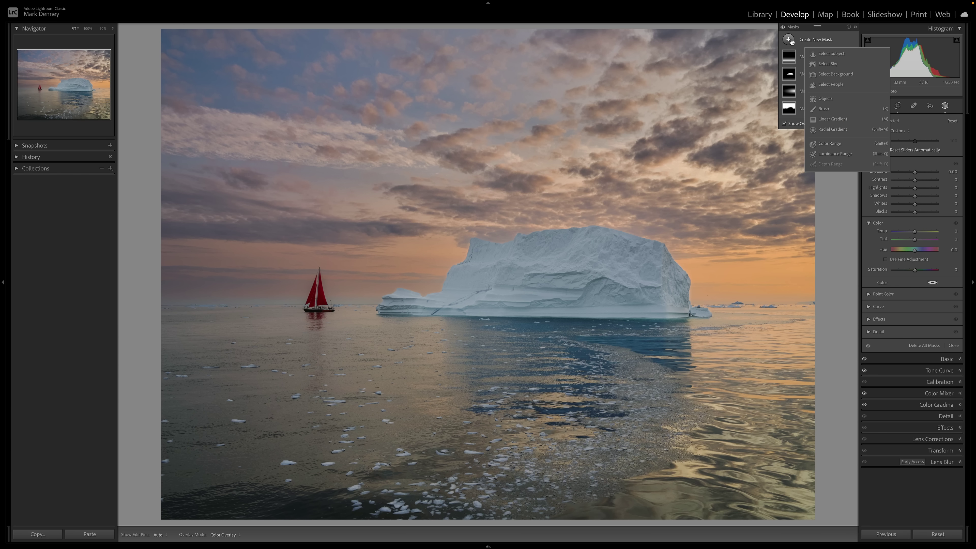
left_click(825, 100)
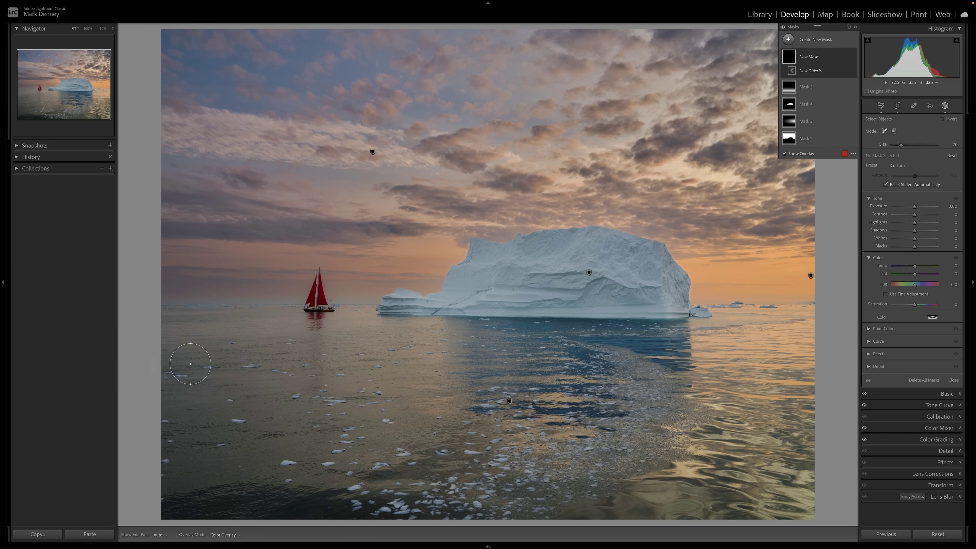
left_click(894, 131)
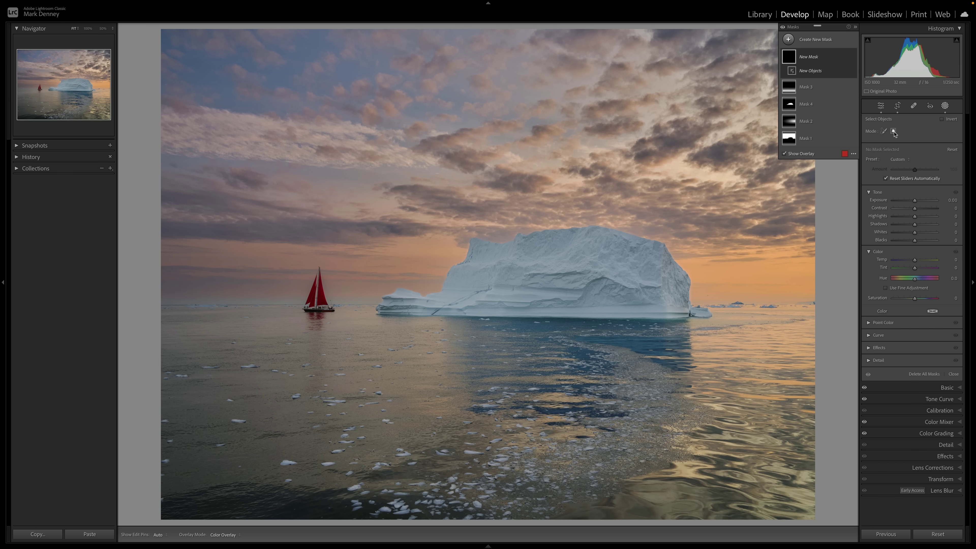
- Zoom in and draw a Select Objects box around the red-sailed sailboat
left_click(289, 274)
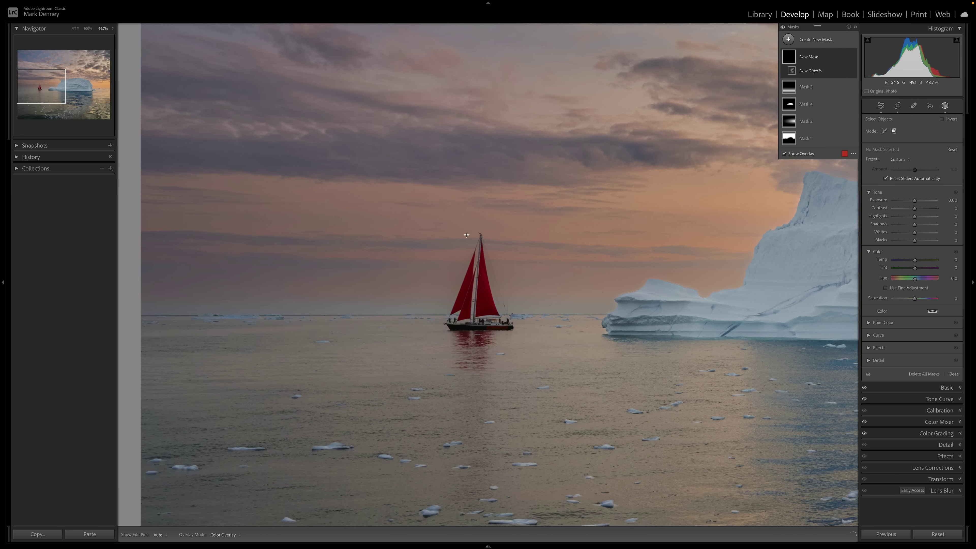
left_click_drag(455, 226, 454, 231)
left_click_drag(449, 306, 517, 351)
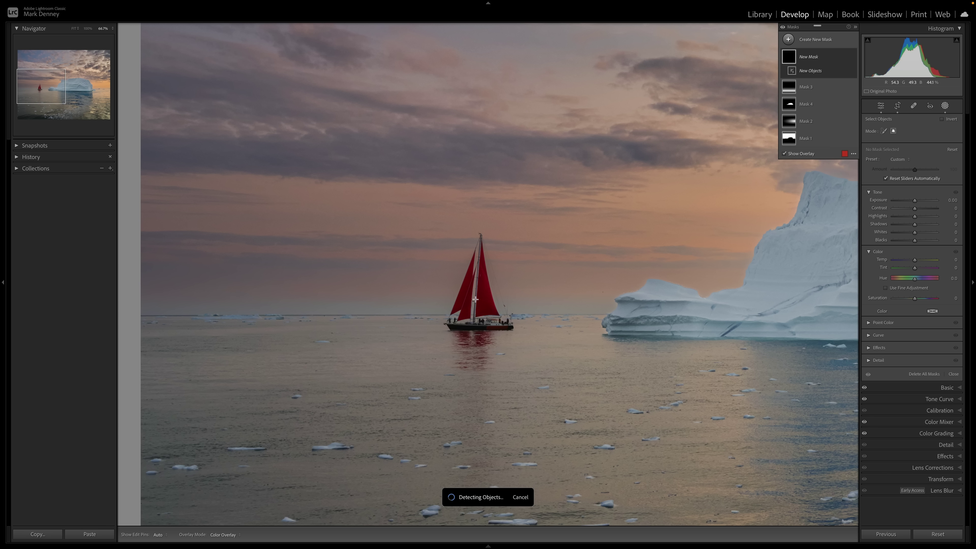
left_click_drag(434, 223, 515, 333)
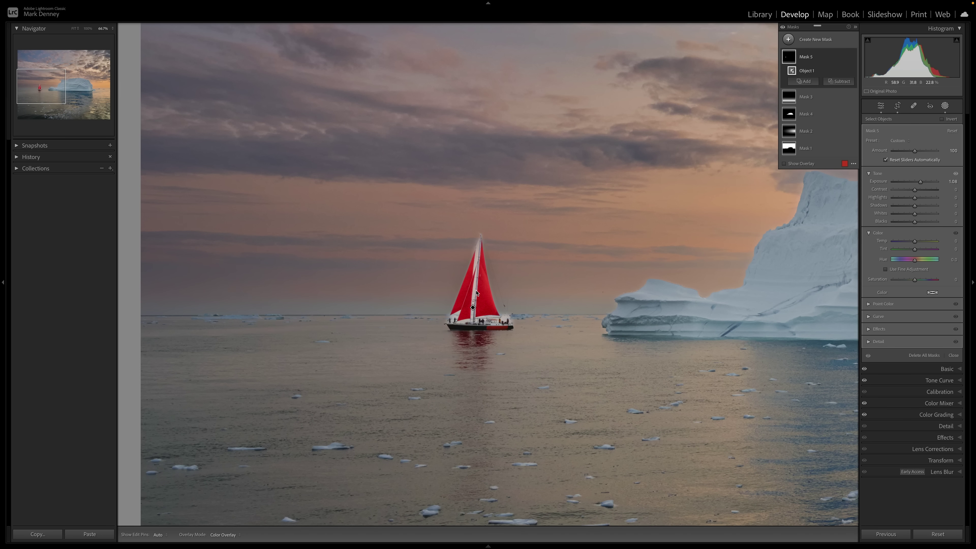
- Zoom to 200% and add a Color Range subtraction to Mask 5
key("z")
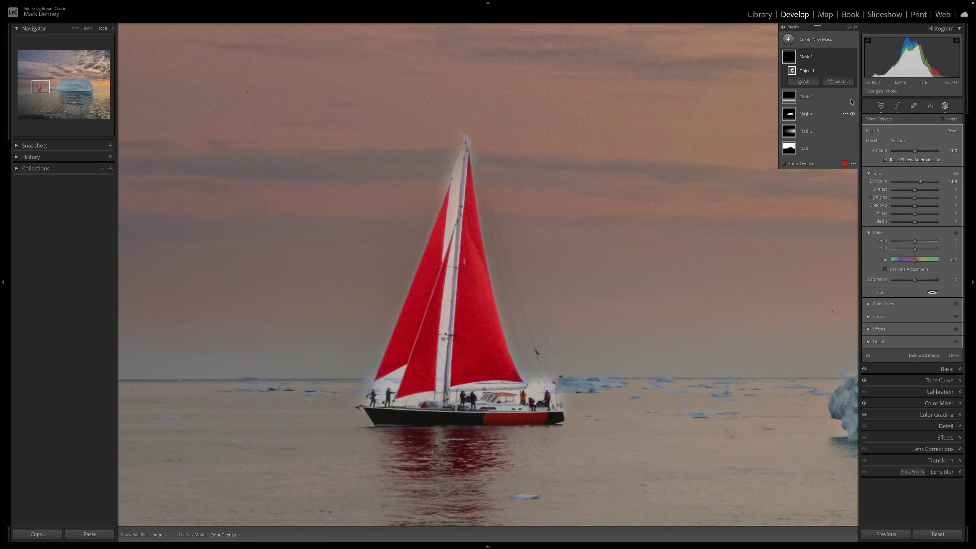
left_click(838, 82)
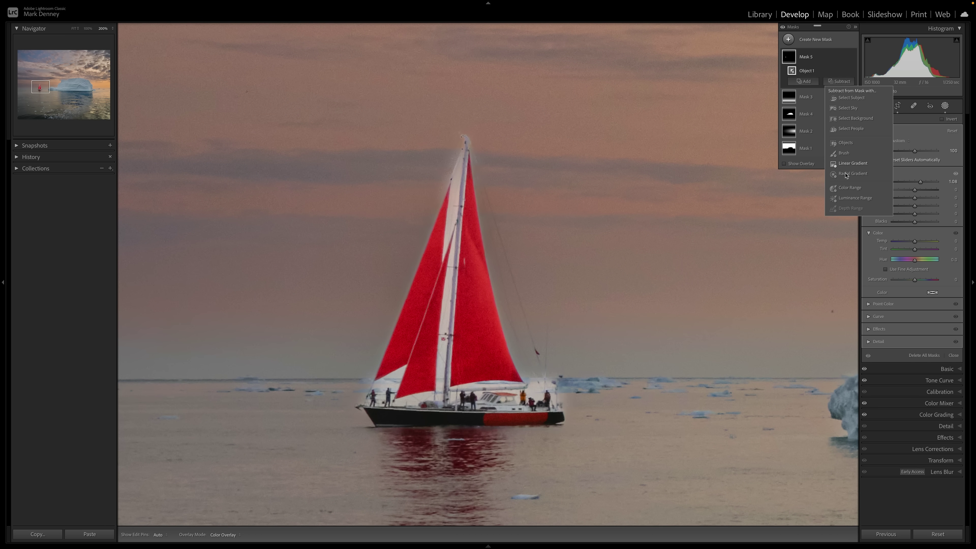
left_click(847, 188)
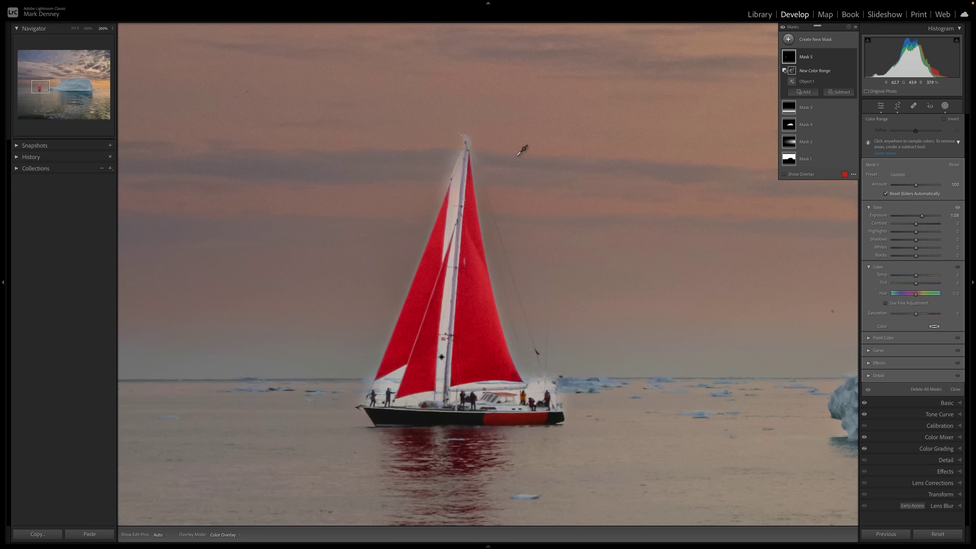
- Sample five sail and hull colours to subtract, then dismiss the five-sample limit warning
left_click(454, 196)
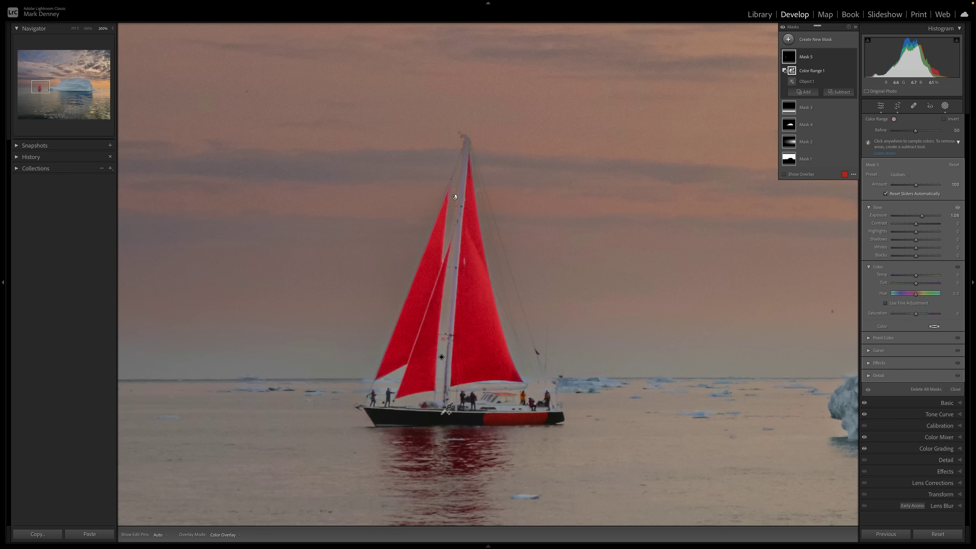
left_click(444, 412)
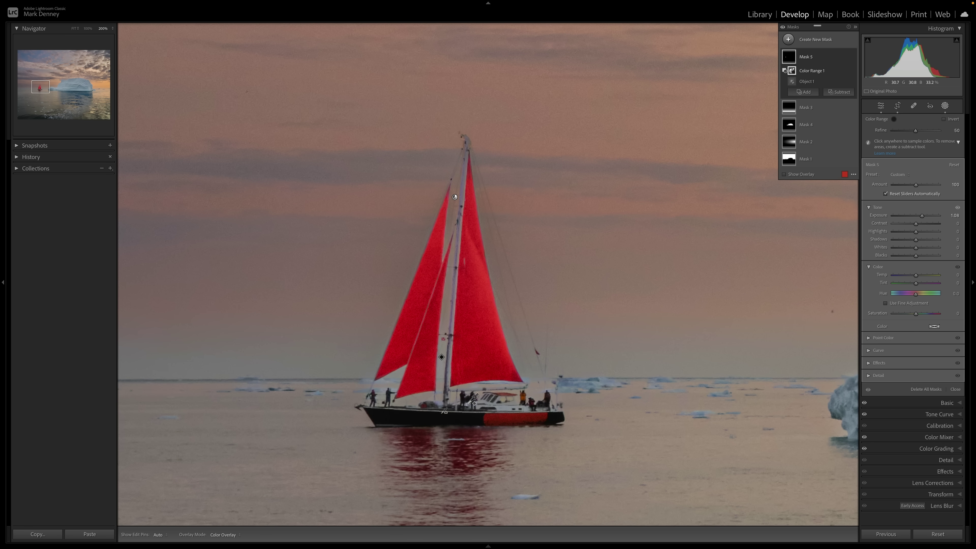
left_click(480, 403, "shift")
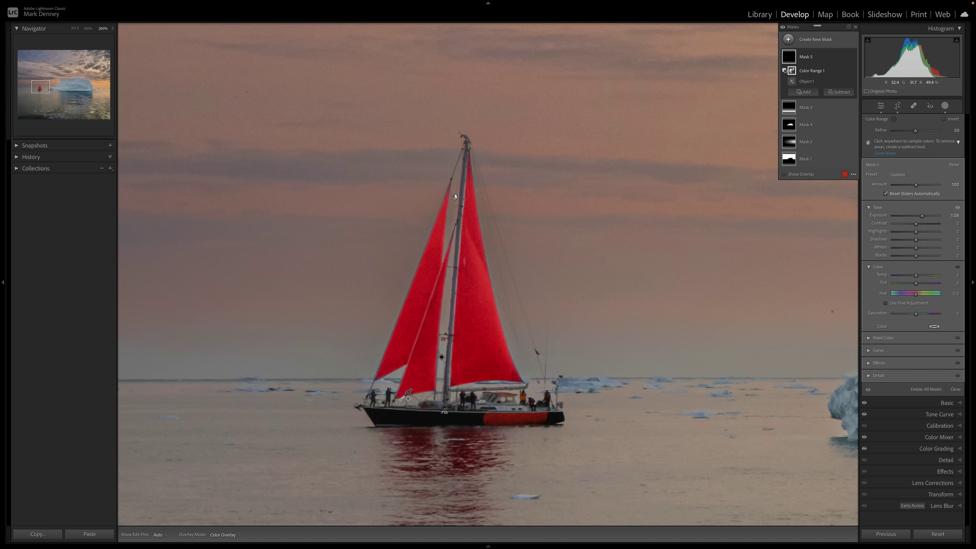
left_click_drag(400, 401, 419, 420)
left_click_drag(420, 419, 419, 420)
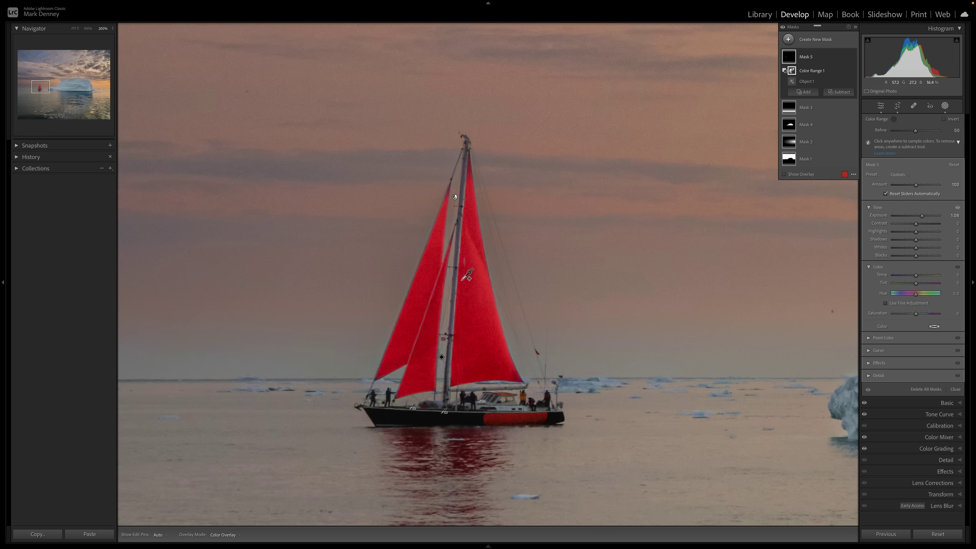
left_click(452, 258)
left_click(447, 226)
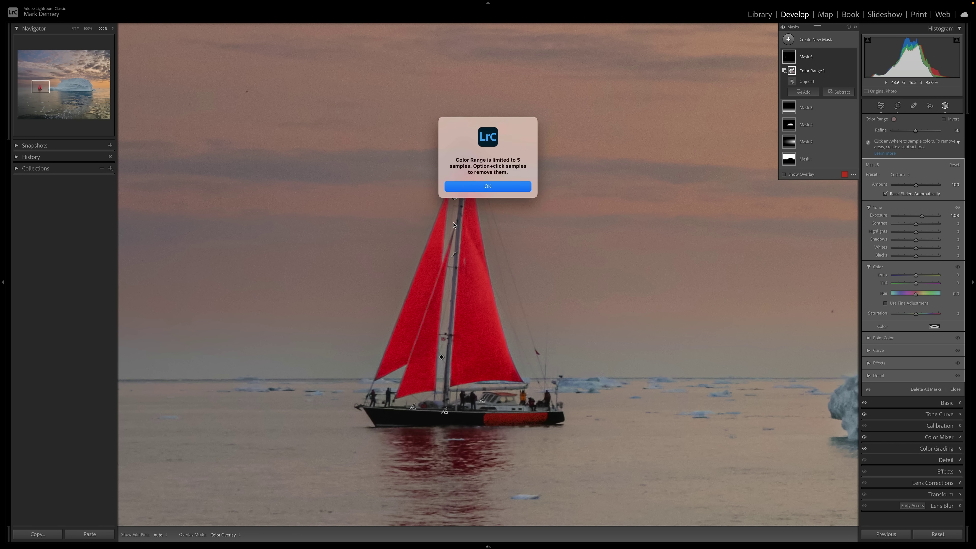
left_click(488, 186)
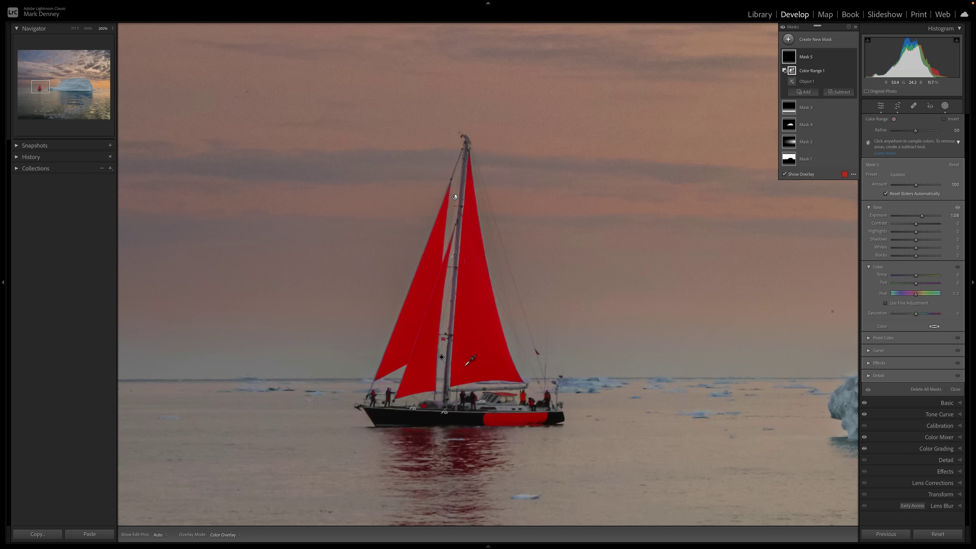
- Show the mask overlay and fine-tune Mask 5's exposure down to about 0.93
key("o")
key("o")
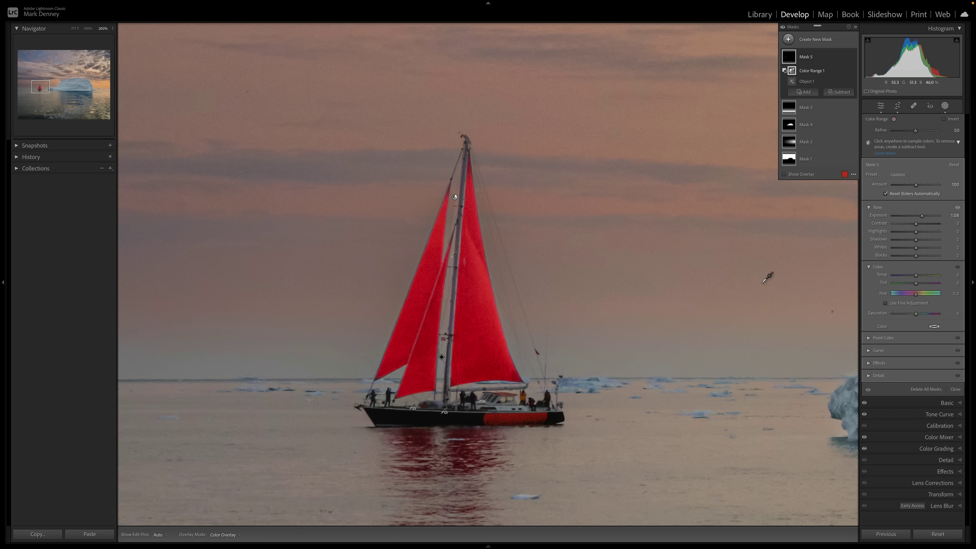
scroll(762, 272, "right", 2)
left_click_drag(922, 216, 923, 217)
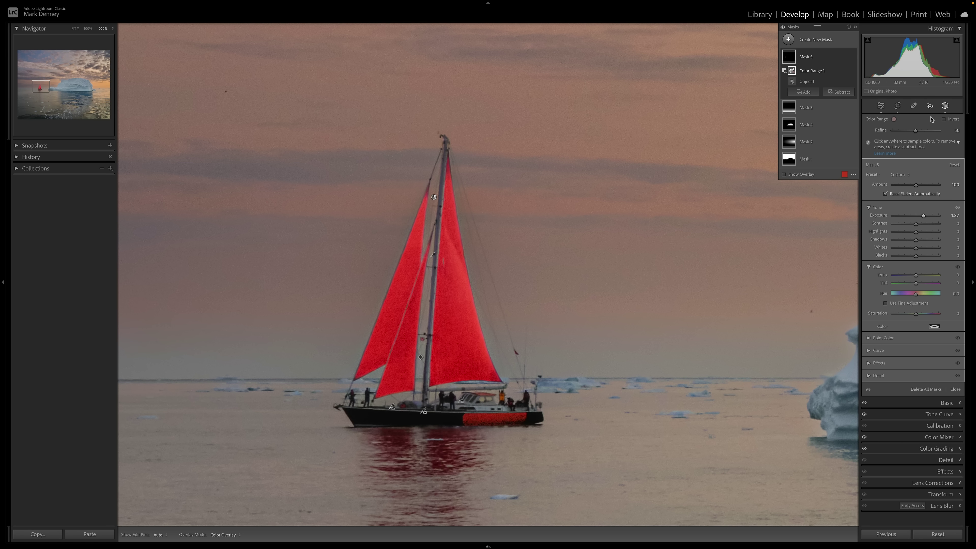
left_click_drag(924, 216, 922, 216)
key("ctrl+minus")
key("ctrl+minus")
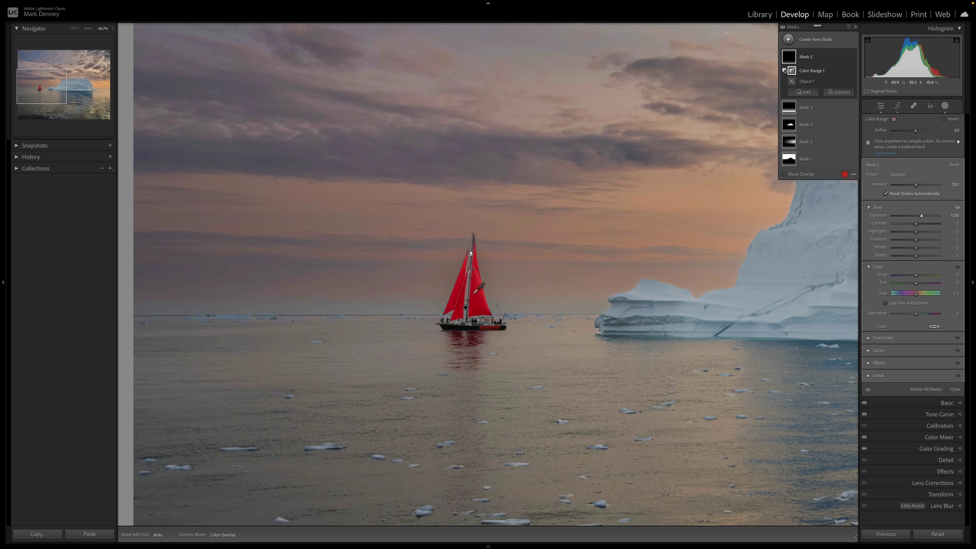
key("ctrl+minus")
key("ctrl+minus")
key("ctrl+minus")
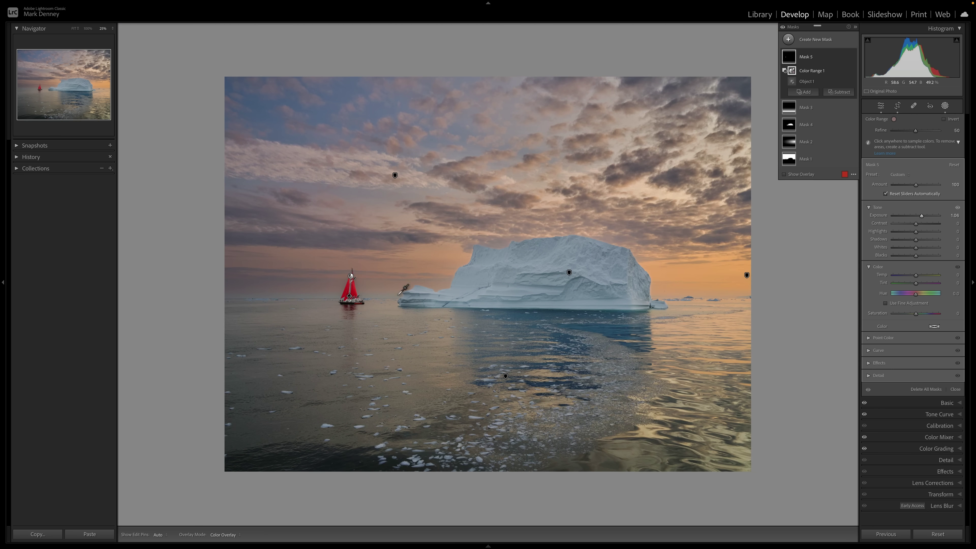
key("ctrl+equal")
key("ctrl+equal")
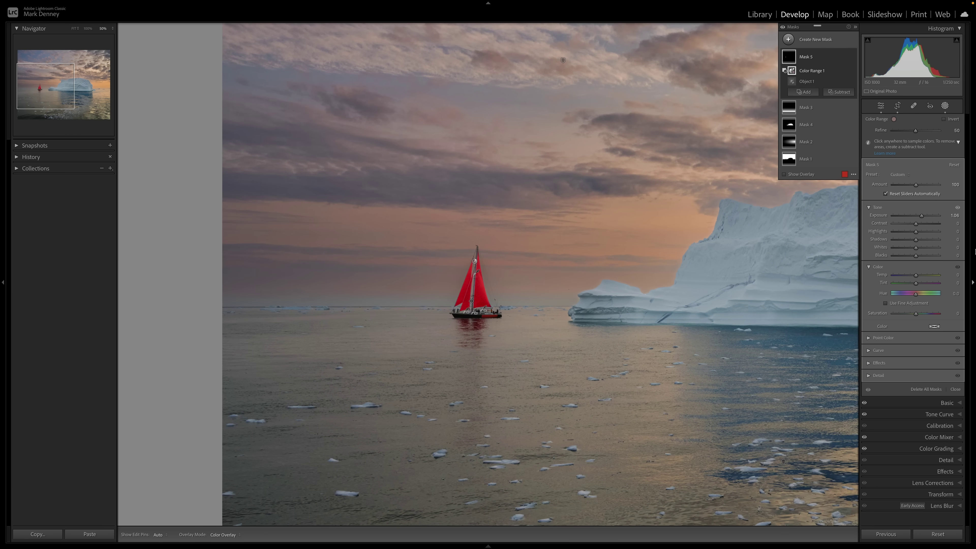
left_click_drag(923, 217, 919, 257)
- Raise the sail mask's saturation to 42 and toggle Mask 5 to compare
left_click_drag(915, 313, 926, 315)
left_click(852, 57)
left_click(853, 58)
left_click(852, 58)
left_click(853, 58)
left_click(853, 58)
left_click(853, 57)
left_click(853, 57)
left_click(853, 57)
left_click(853, 58)
- At 200% zoom, compare the sails with Mask 5 on and off, ending with it on
key("z")
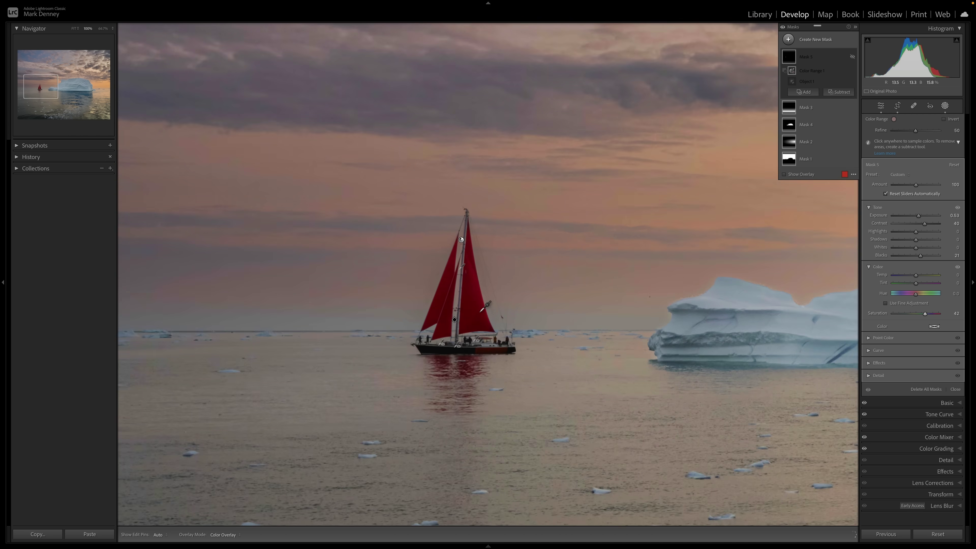
key("ctrl+equal")
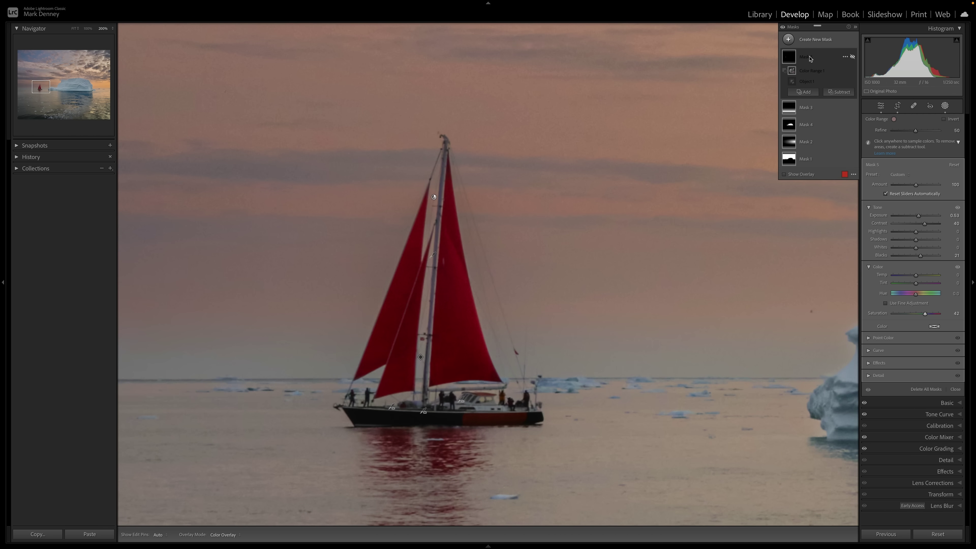
left_click(852, 58)
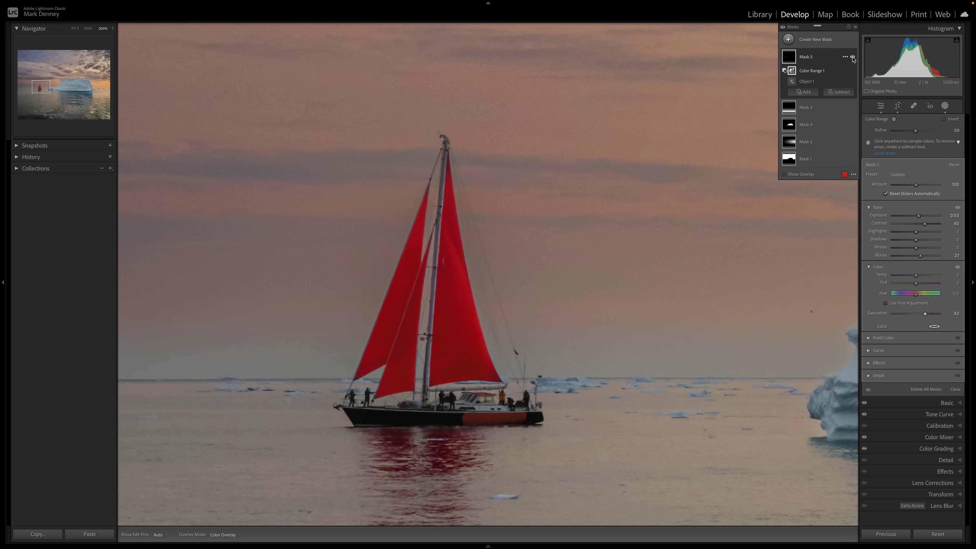
left_click(853, 57)
left_click(852, 58)
left_click(852, 57)
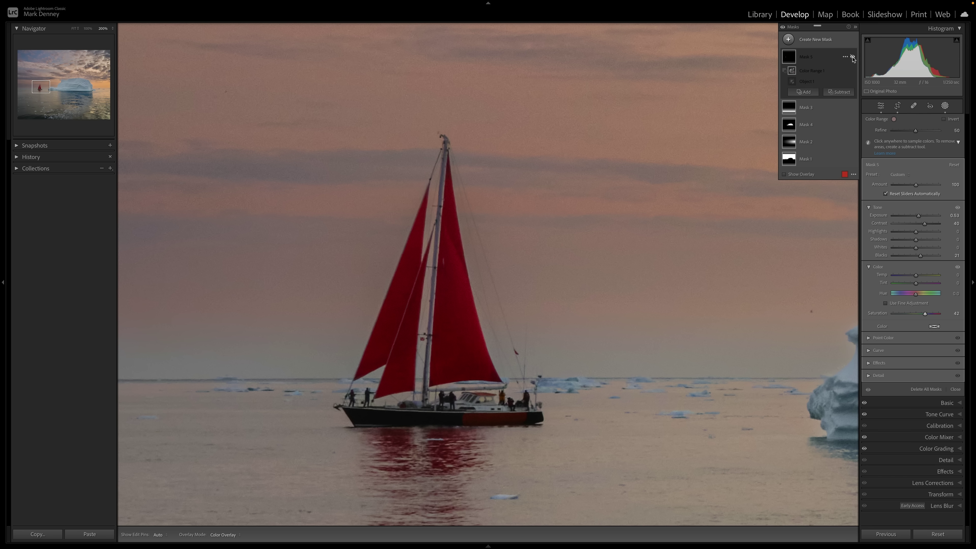
left_click(852, 58)
left_click(852, 58)
left_click(852, 58)
- Zoom out to the whole photo and compare the sail adjustment on and off again
key("ctrl+minus")
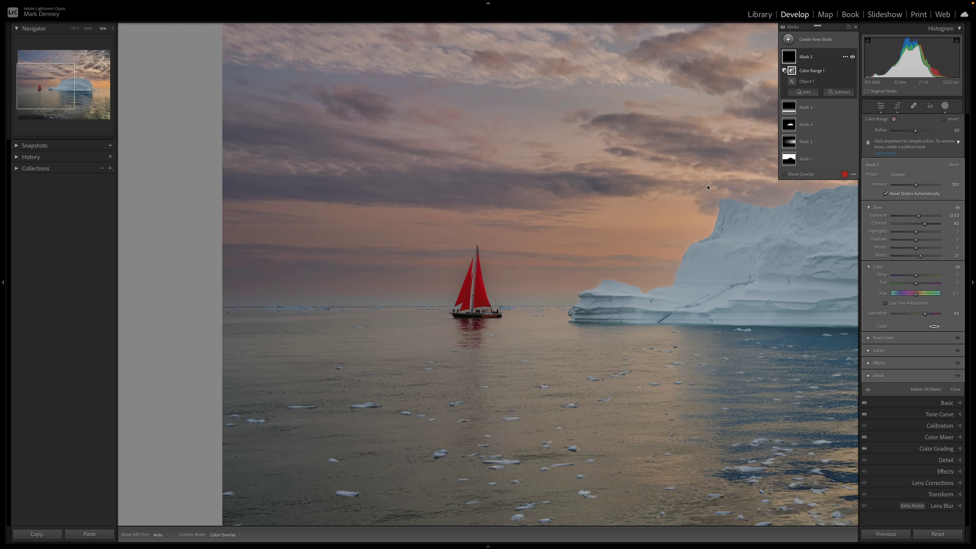
key("ctrl+minus")
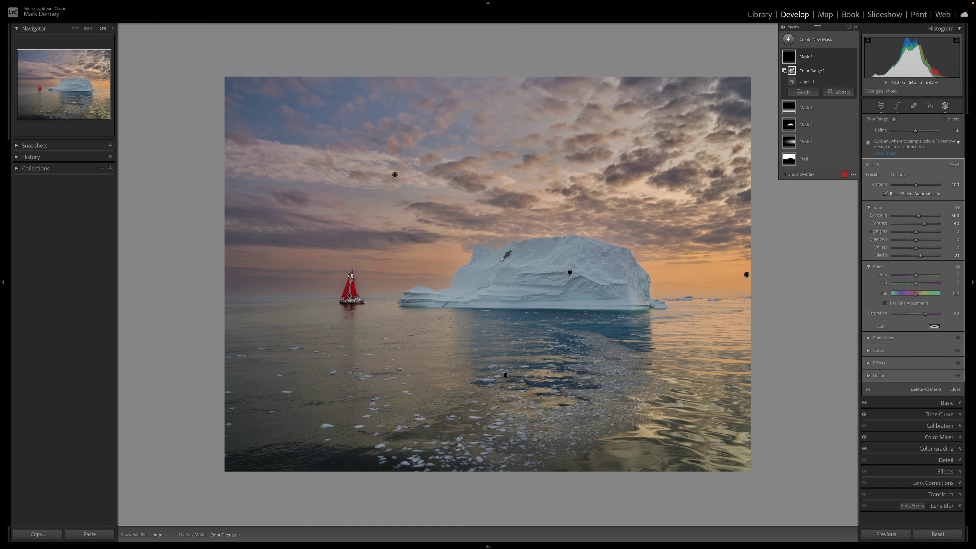
left_click(852, 57)
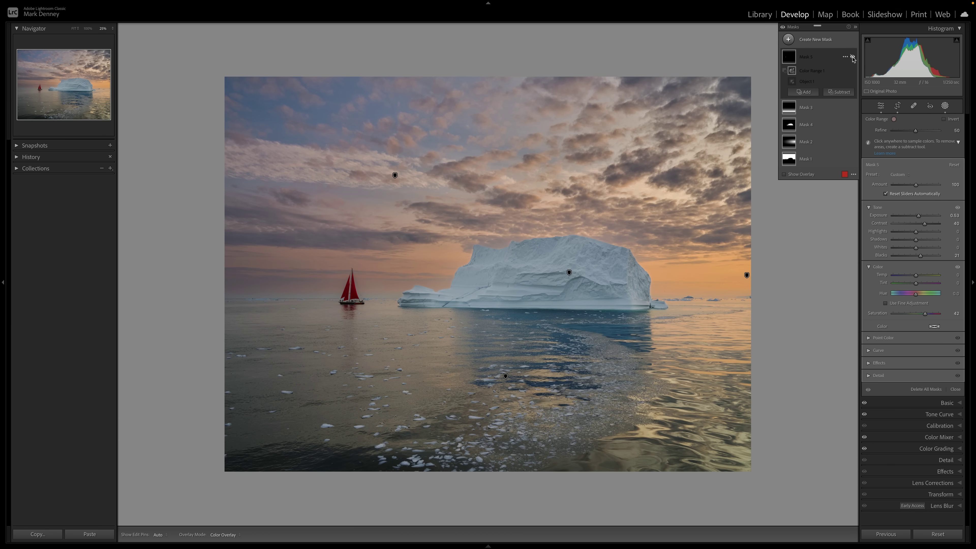
left_click(853, 57)
left_click(853, 58)
left_click(853, 58)
left_click(853, 58)
left_click(853, 58)
- From the Library grid, open the rocky sea-arch photo fitted to view in Develop
left_click(757, 17)
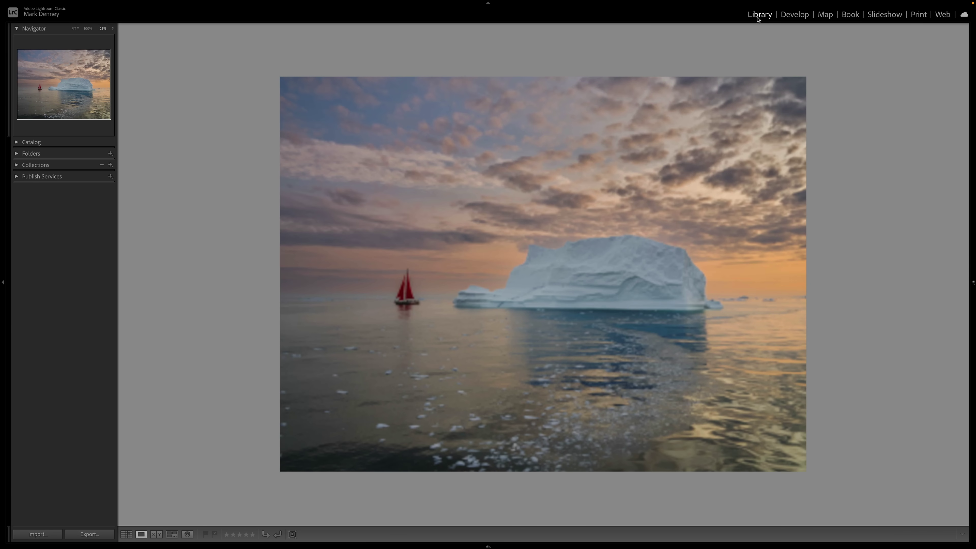
left_click(127, 534)
double_click(658, 198)
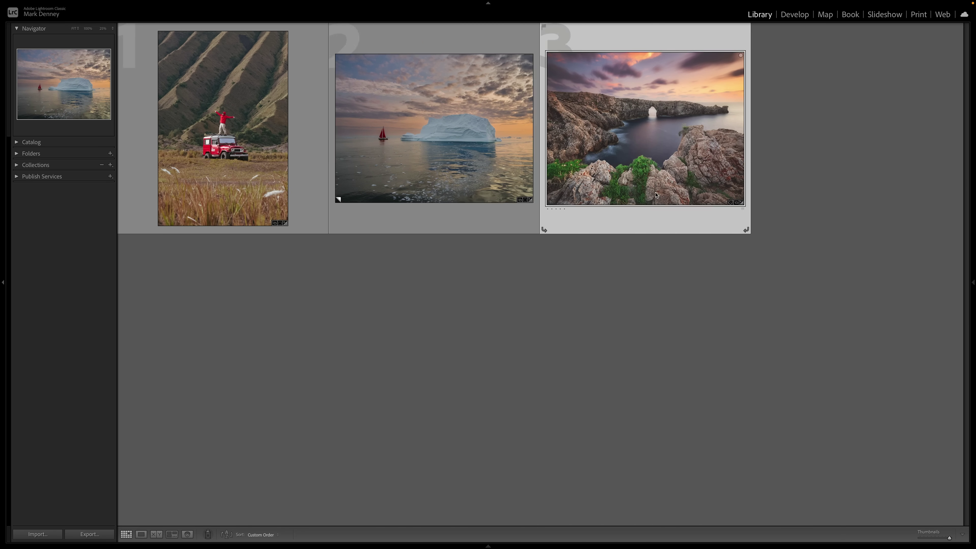
left_click(551, 267)
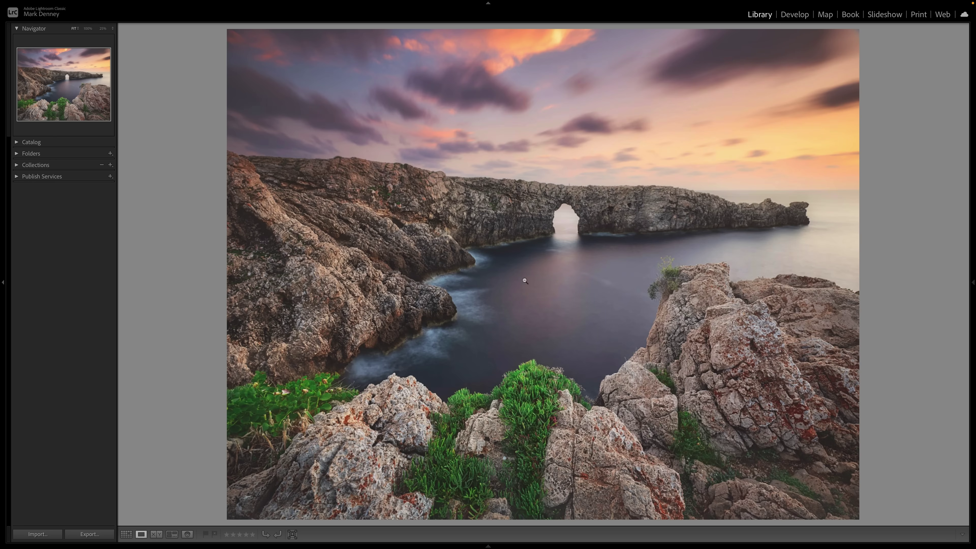
left_click(794, 14)
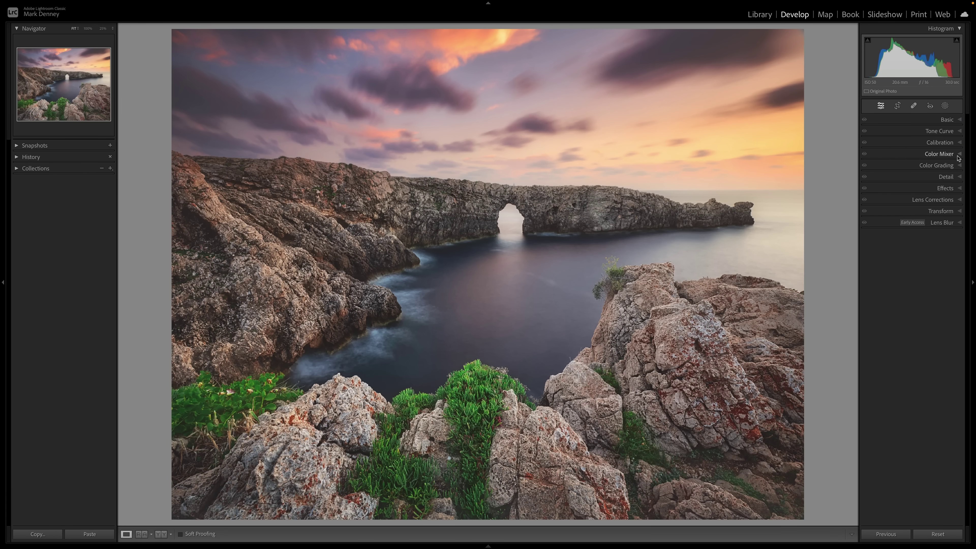
- In the Color Mixer, set green saturation to +38, trying then resetting green luminance to 0
left_click(958, 156)
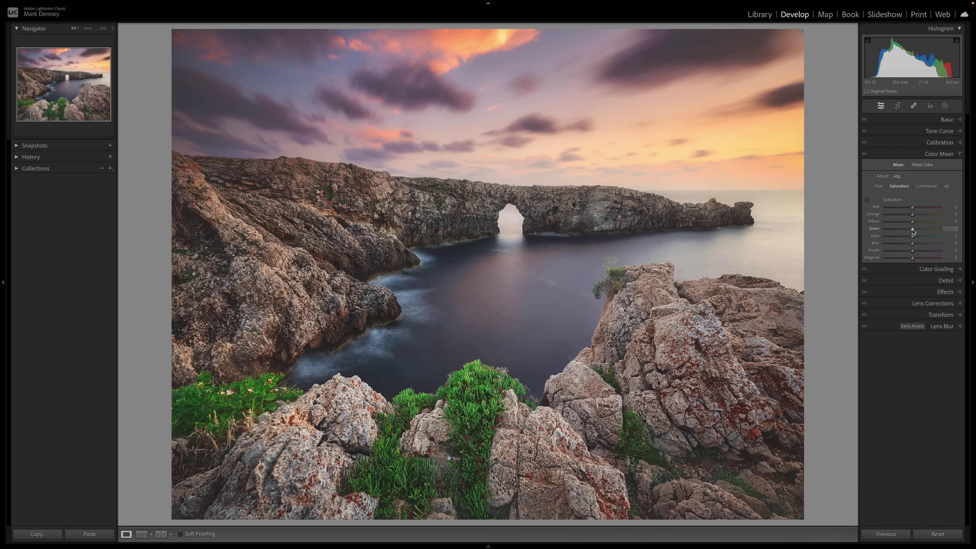
left_click_drag(928, 229, 930, 230)
left_click(935, 187)
left_click_drag(912, 229, 940, 238)
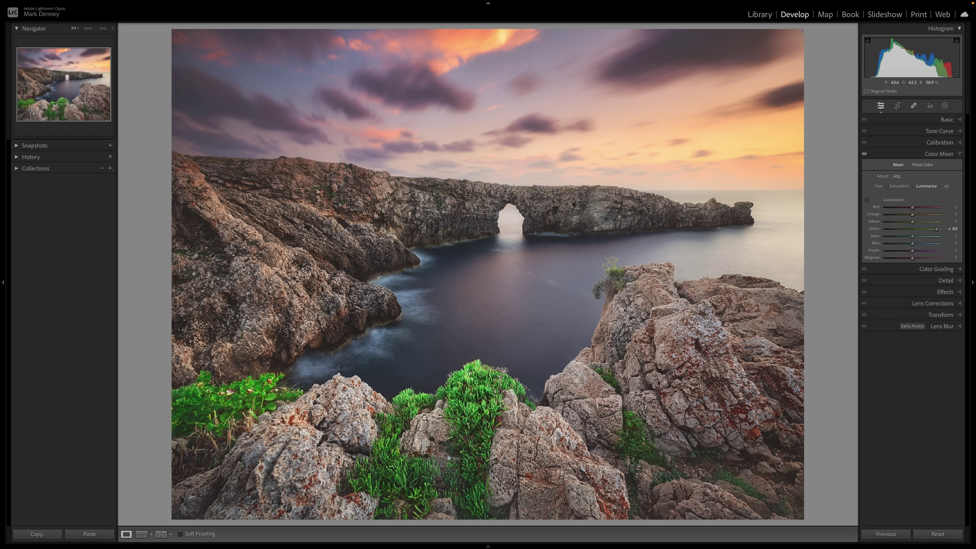
double_click(936, 229)
left_click(899, 186)
left_click_drag(906, 229, 917, 230)
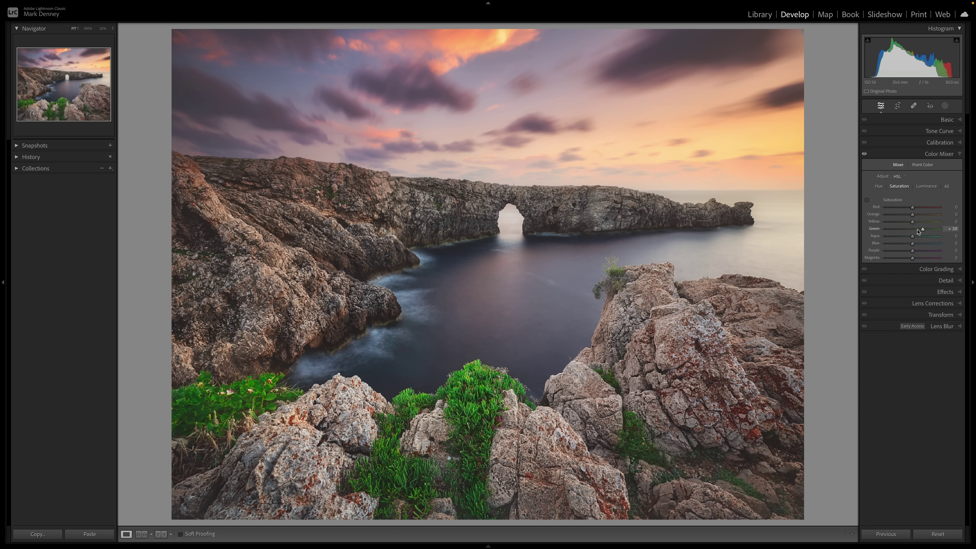
left_click(939, 154)
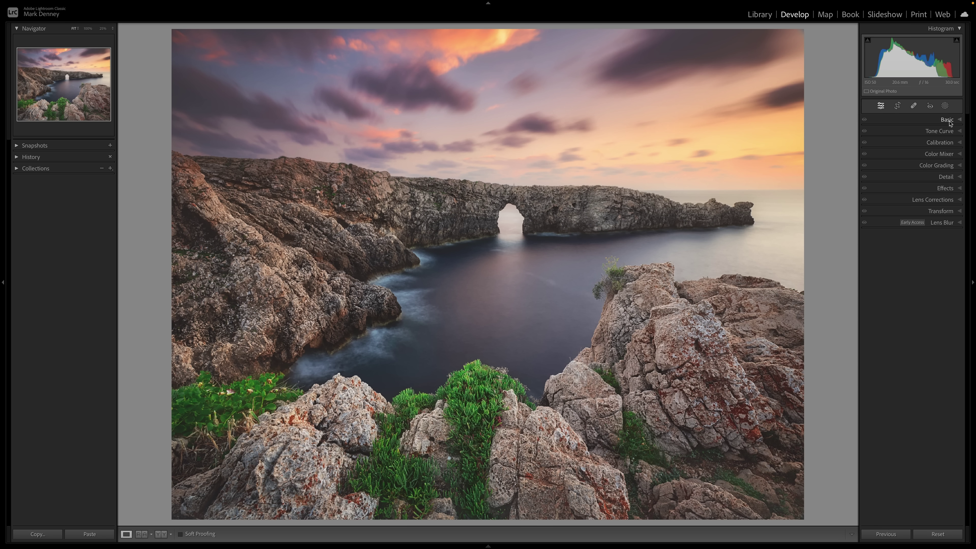
- Brush over the central grass clump with the Objects mask tool to create Mask 1
left_click(944, 106)
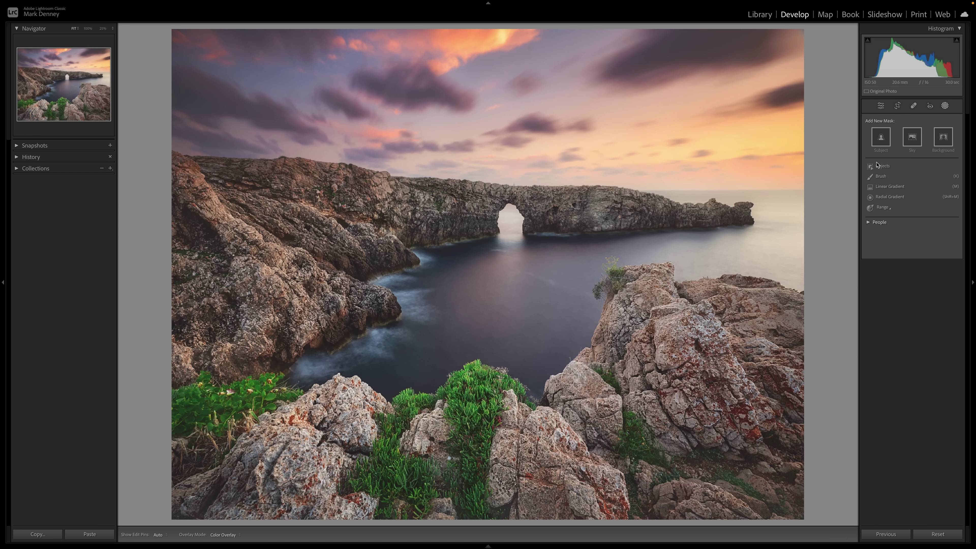
left_click(881, 166)
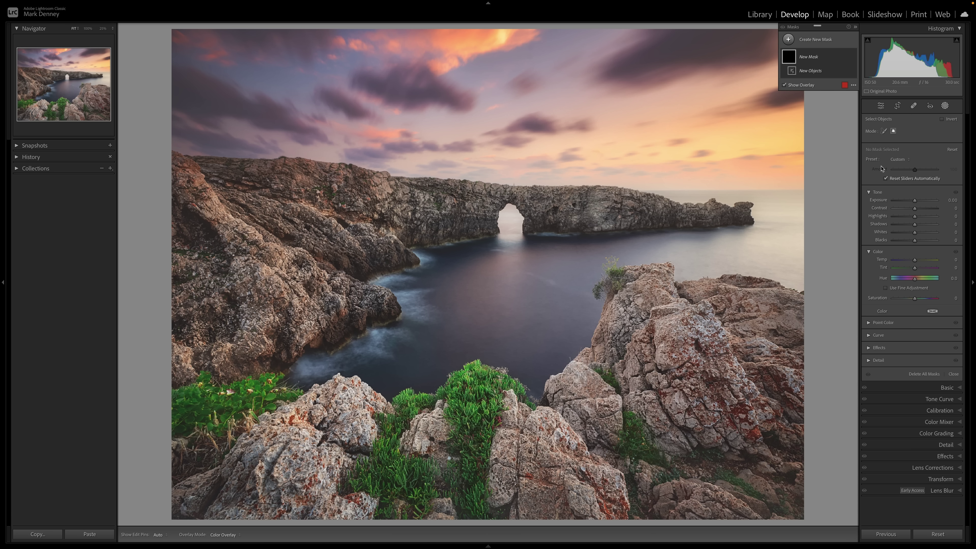
left_click(883, 131)
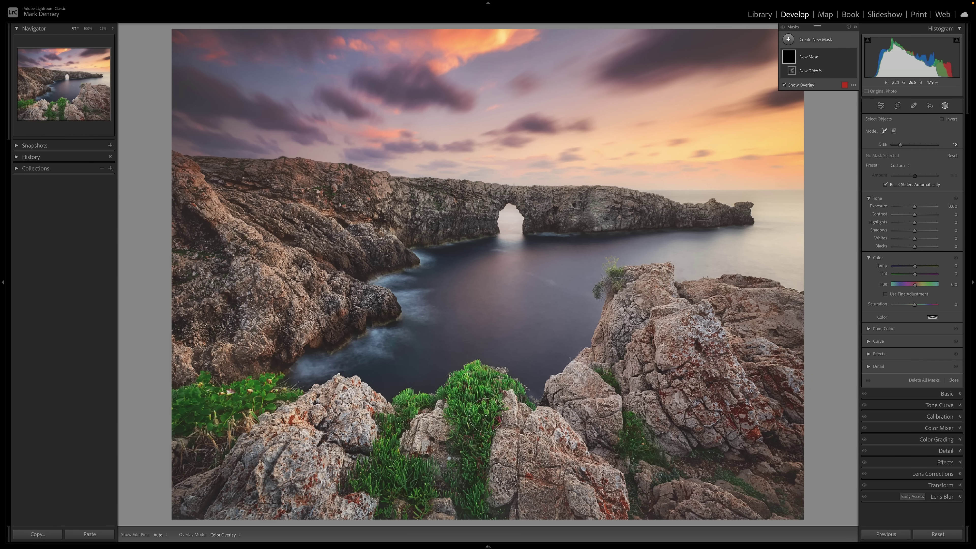
mouse_move(478, 464)
left_mouse_down()
mouse_move(479, 506)
mouse_move(485, 427)
mouse_move(497, 403)
mouse_move(521, 399)
mouse_move(477, 372)
mouse_move(454, 486)
mouse_move(413, 513)
mouse_move(374, 512)
mouse_move(355, 483)
mouse_move(391, 413)
mouse_move(412, 407)
mouse_move(404, 403)
mouse_move(403, 491)
mouse_move(420, 467)
mouse_move(460, 479)
left_mouse_up()
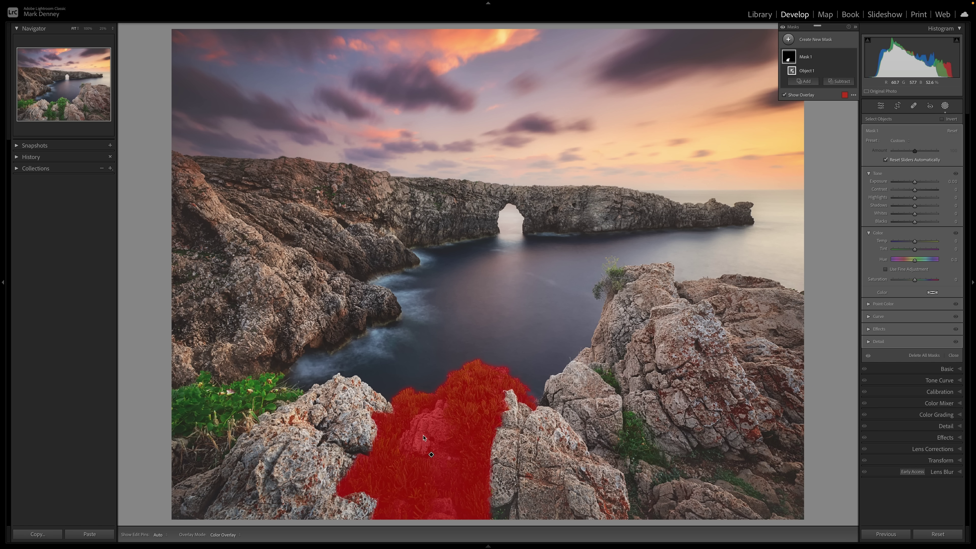
left_click(840, 82)
- Subtract a Color Range from Mask 1 by sampling several rock colours, dismissing the sample-limit warning
left_click(844, 188)
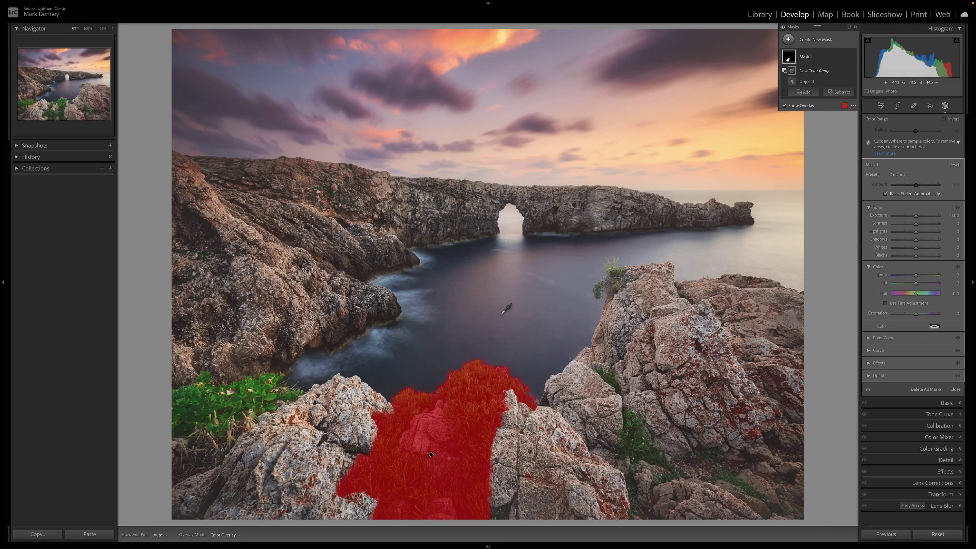
key("o")
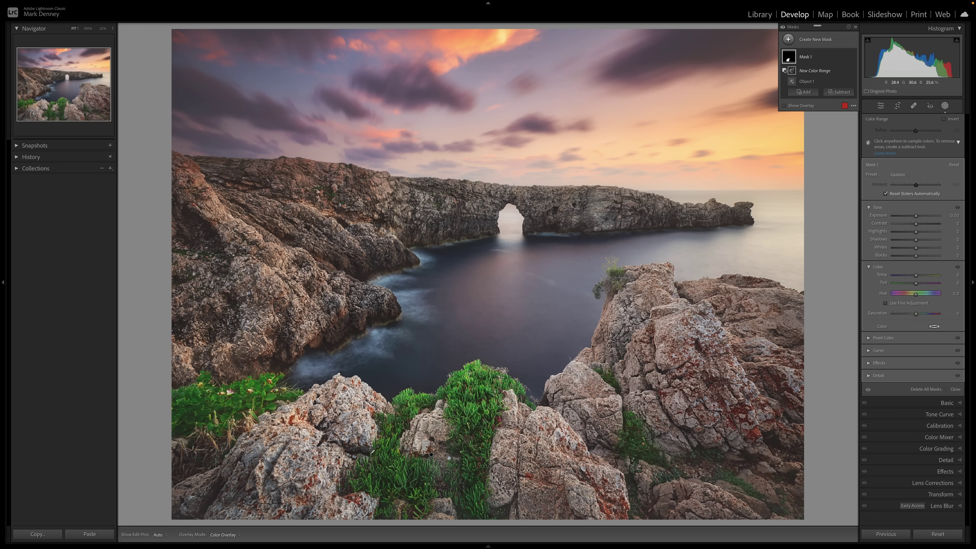
key("z")
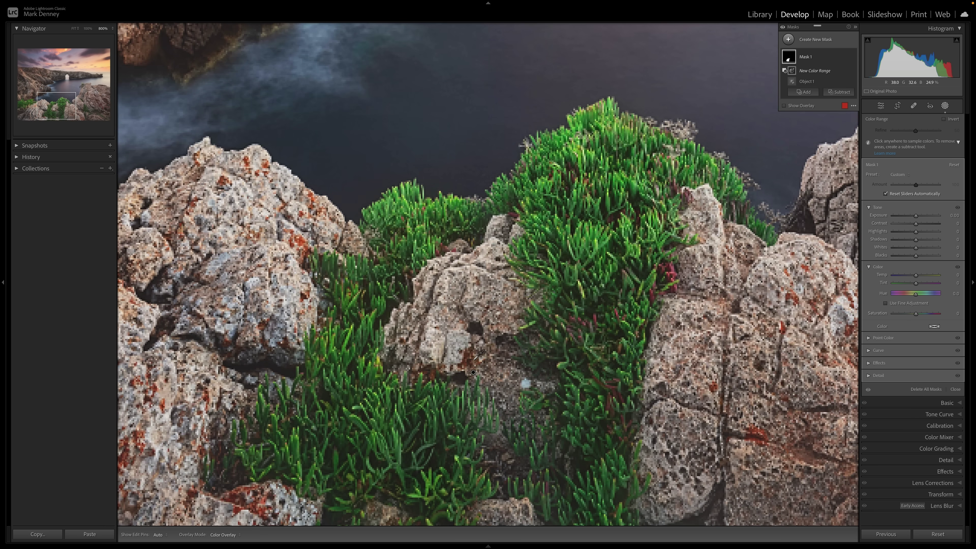
key("z")
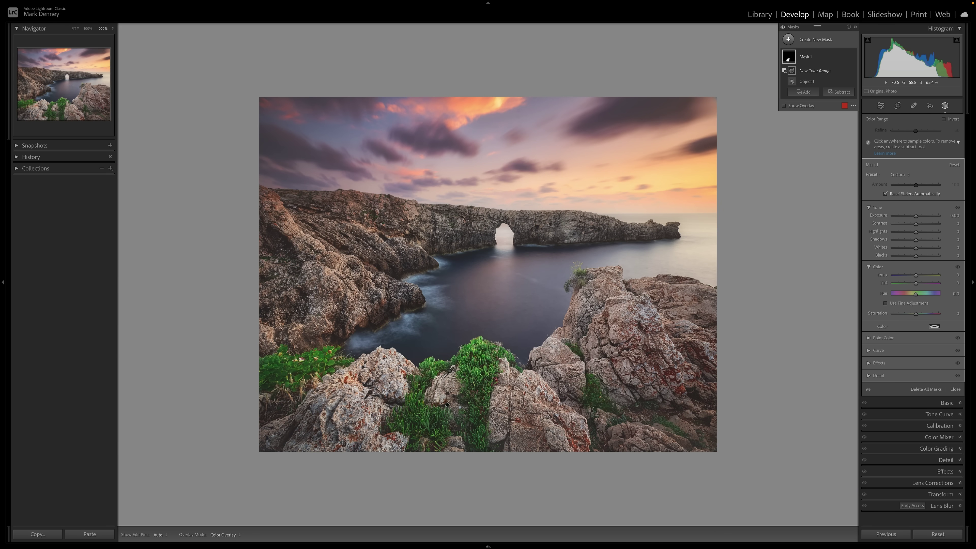
left_click(442, 379)
left_click_drag(458, 396, 457, 396)
left_click(441, 399)
left_click(463, 399)
left_click(457, 374)
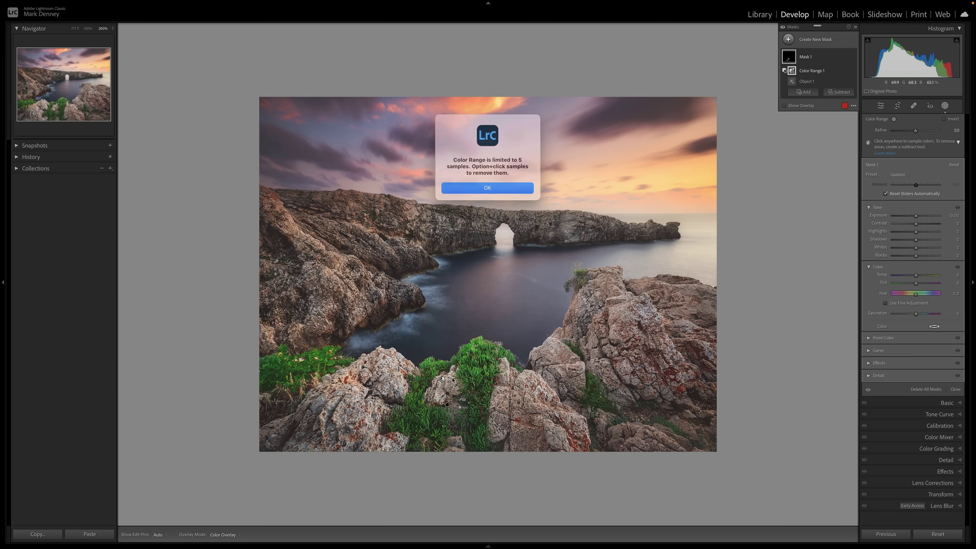
left_click(493, 185)
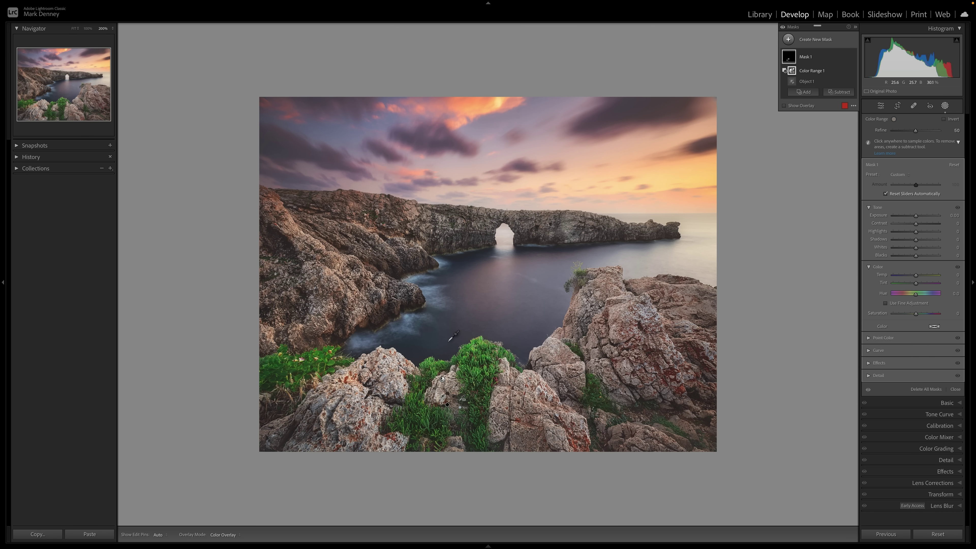
- Check the mask overlay and set the Color Range Refine amount to 81
key("o")
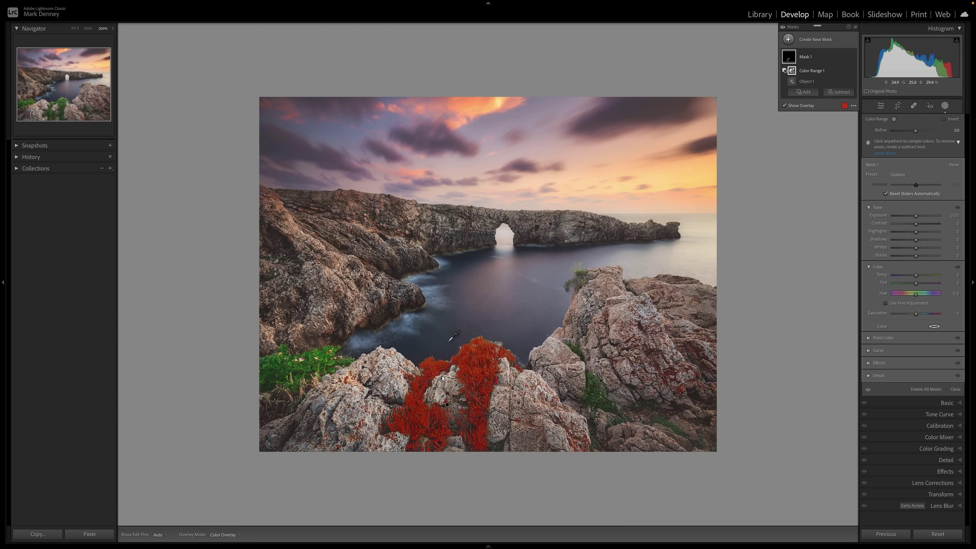
key("o")
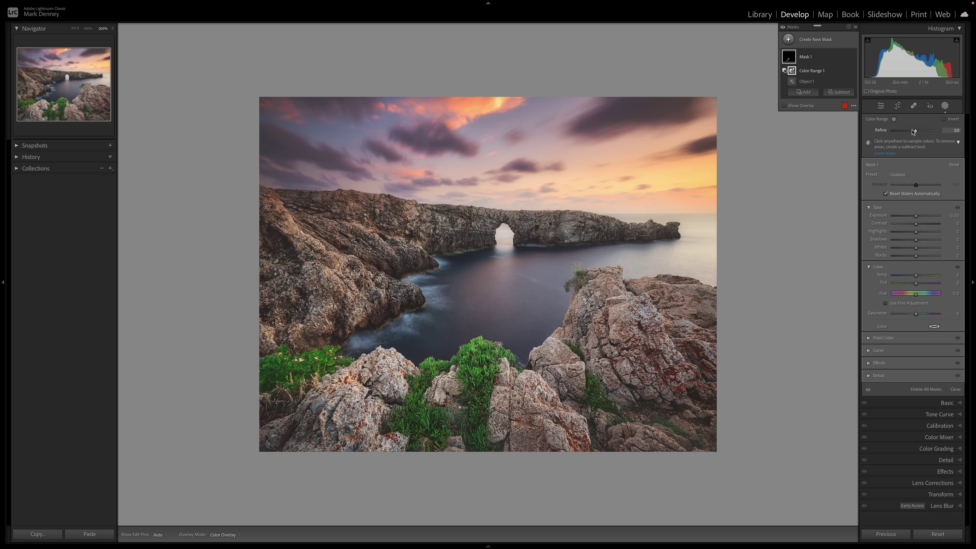
key("o")
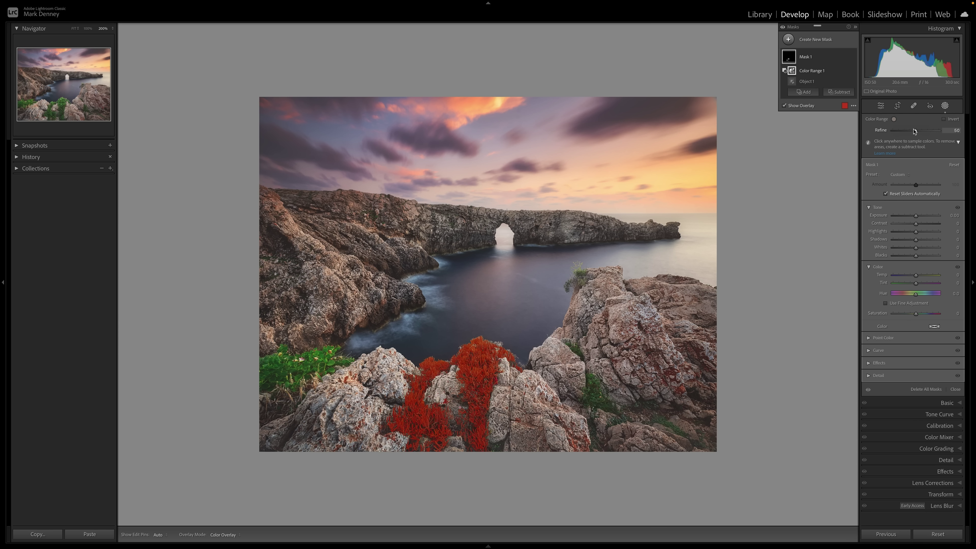
left_click_drag(915, 132, 901, 133)
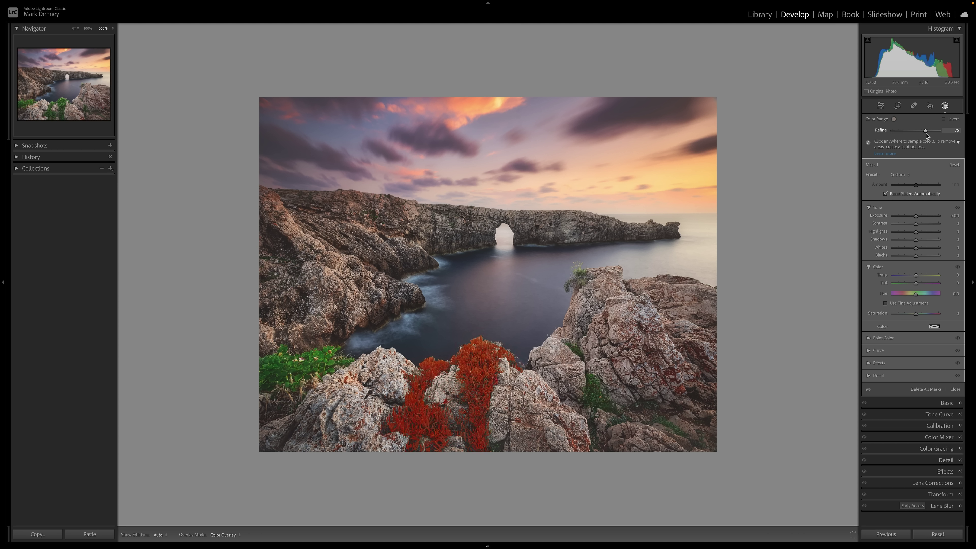
left_click_drag(935, 138, 904, 140)
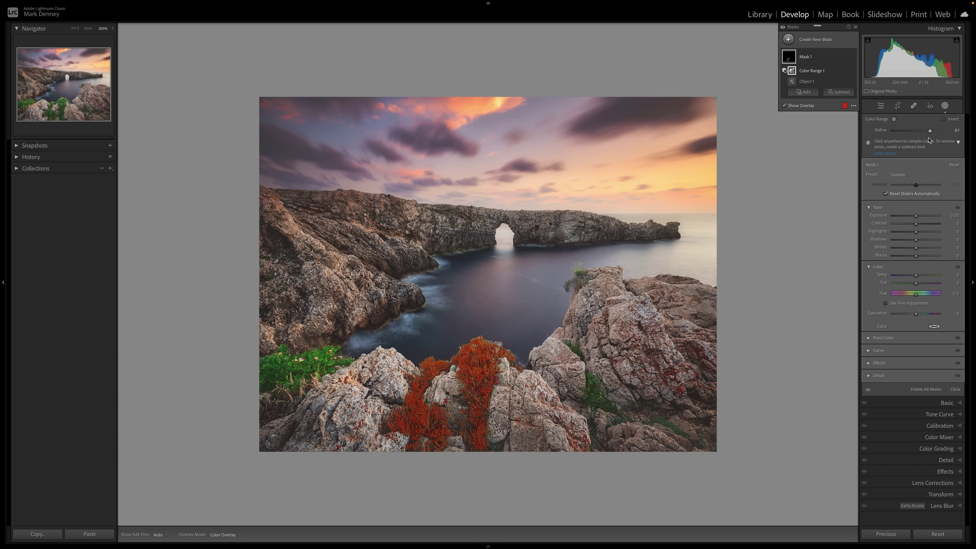
- Fit the photo in view, then raise the mask's Exposure and warm its Temp to 22
left_click(73, 28)
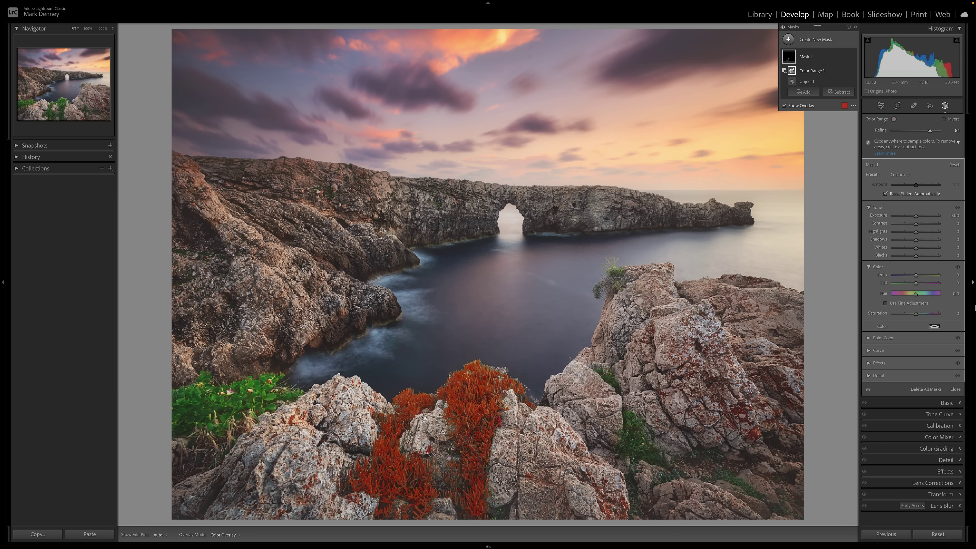
left_click_drag(916, 216, 916, 217)
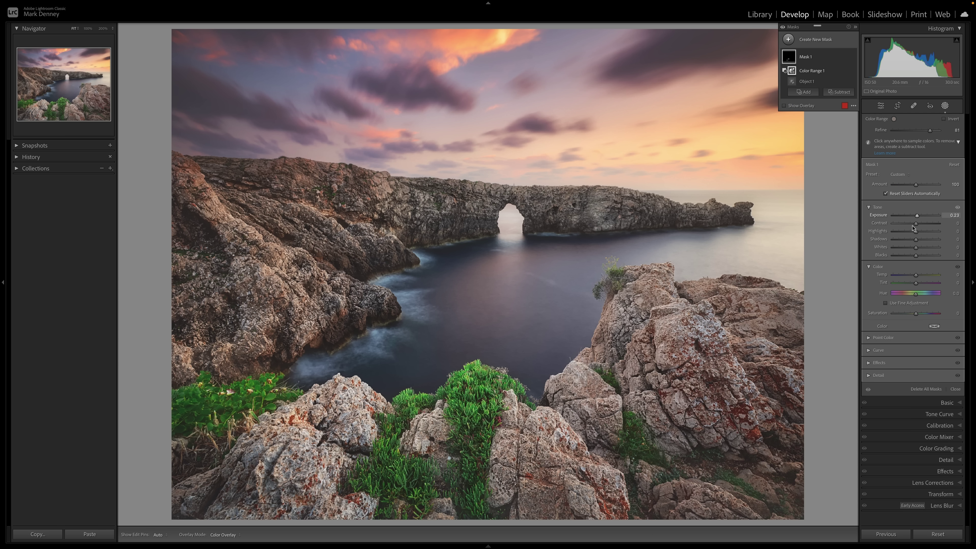
left_click_drag(916, 276, 919, 241)
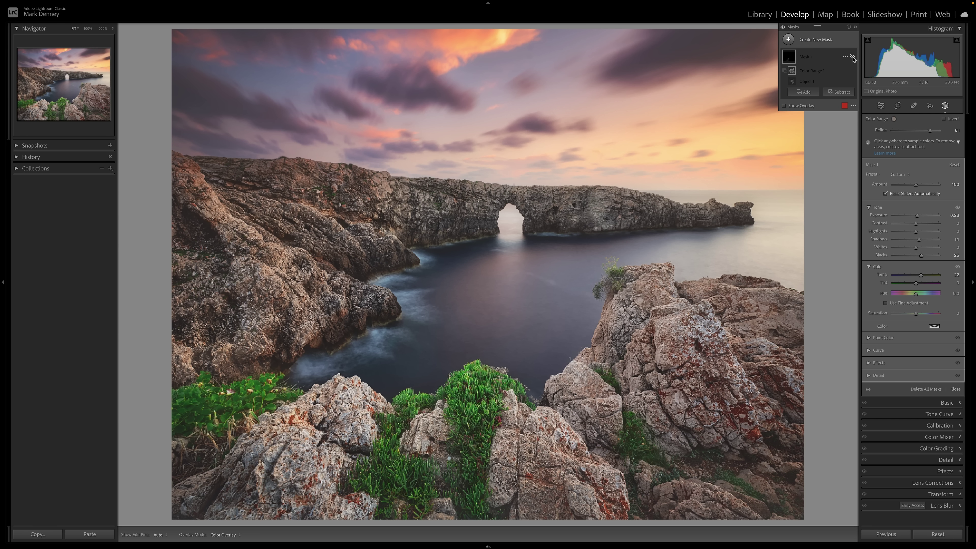
- Toggle Mask 1 on and off repeatedly to compare the grass with and without the adjustment
left_click(852, 57)
left_click(852, 56)
left_click(852, 57)
left_click(852, 57)
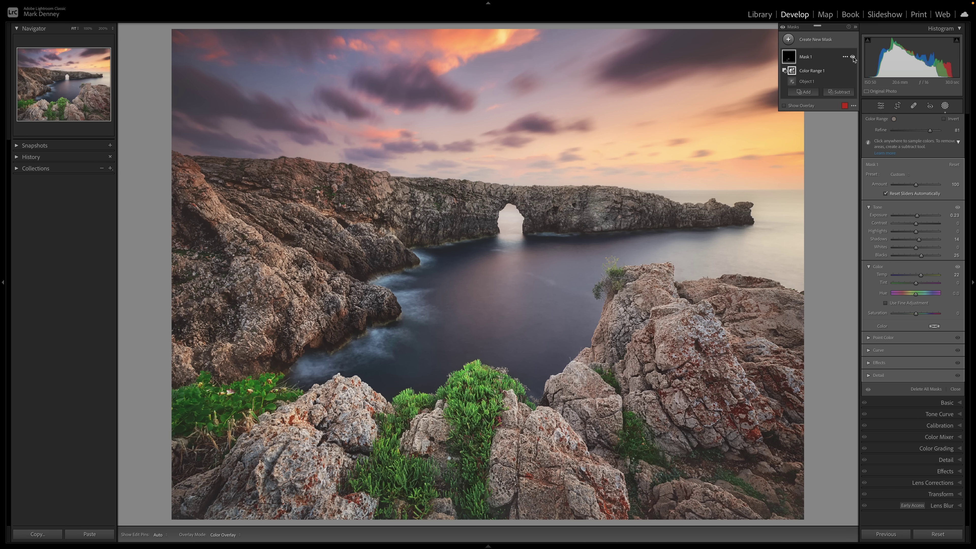
left_click(852, 57)
left_click(852, 57)
left_click(852, 57)
left_click(852, 57)
left_click(852, 57)
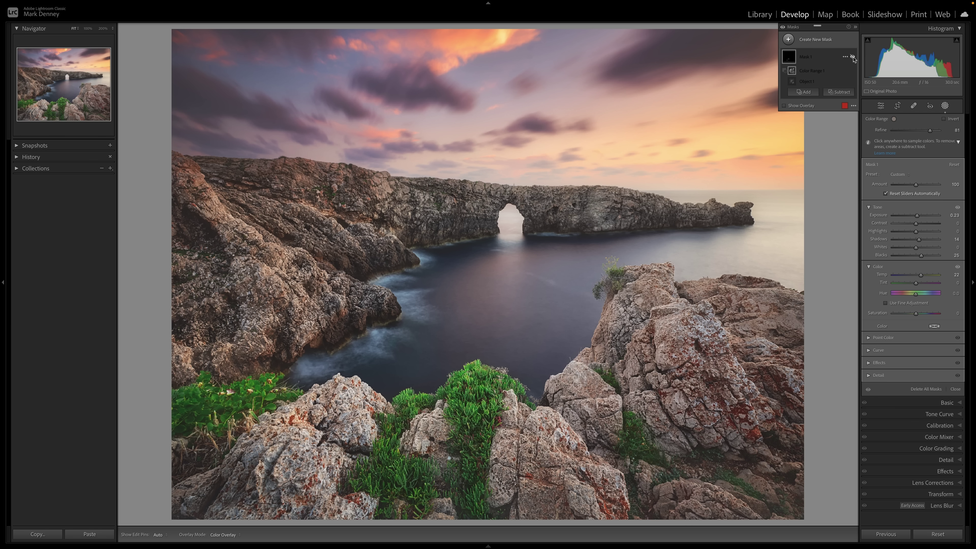
left_click(852, 57)
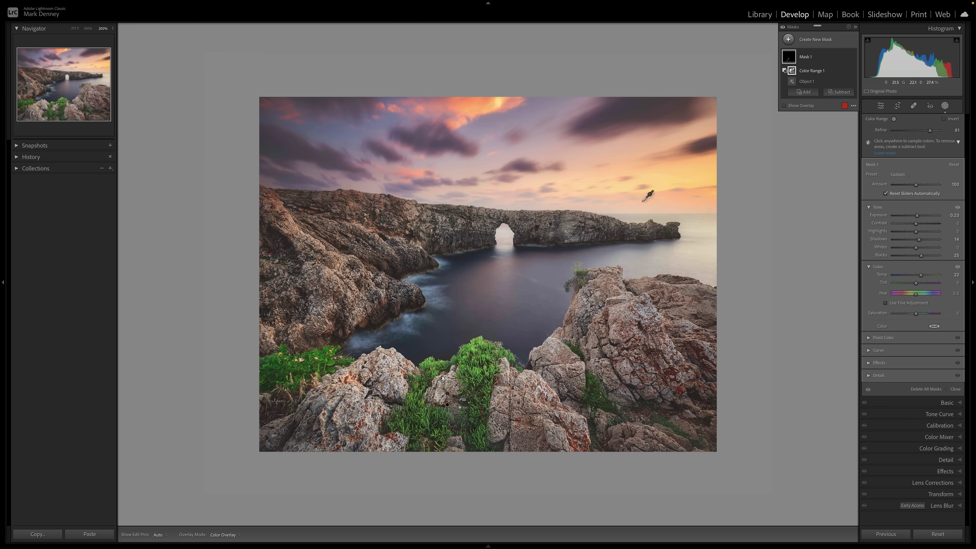
left_click(852, 57)
left_click(852, 57)
left_click(852, 57)
left_click(852, 57)
left_click(852, 57)
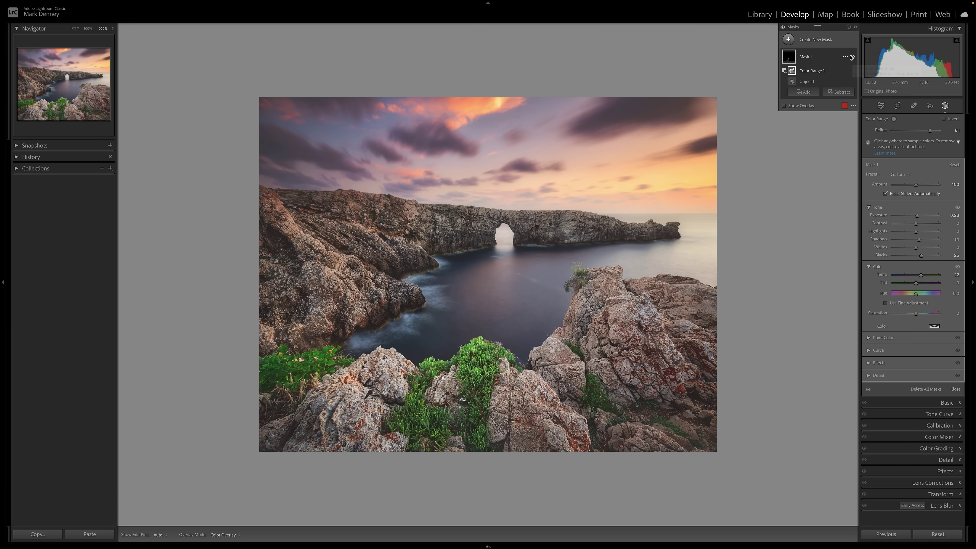
- Delete Mask 1 and draw a radial gradient positioned over the central foreground grass
left_click(844, 56)
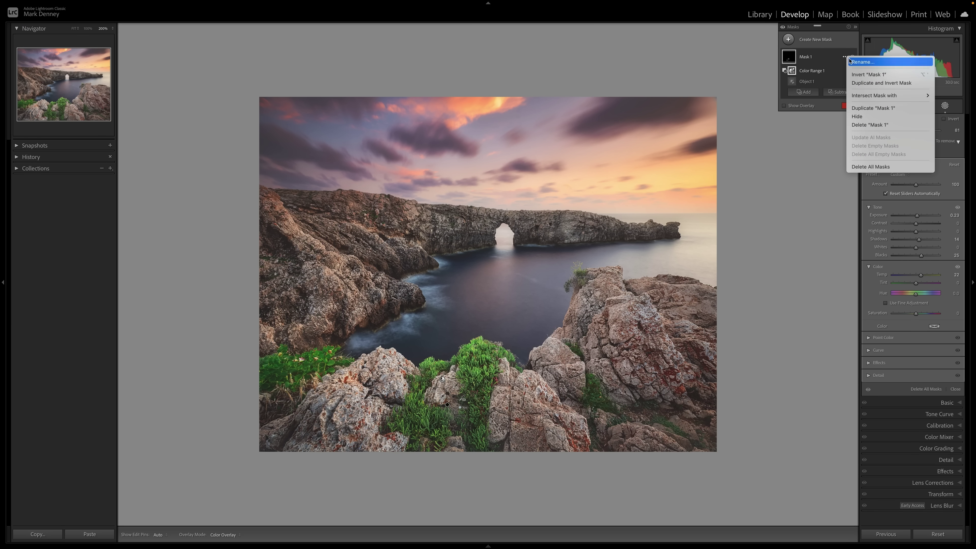
left_click(865, 125)
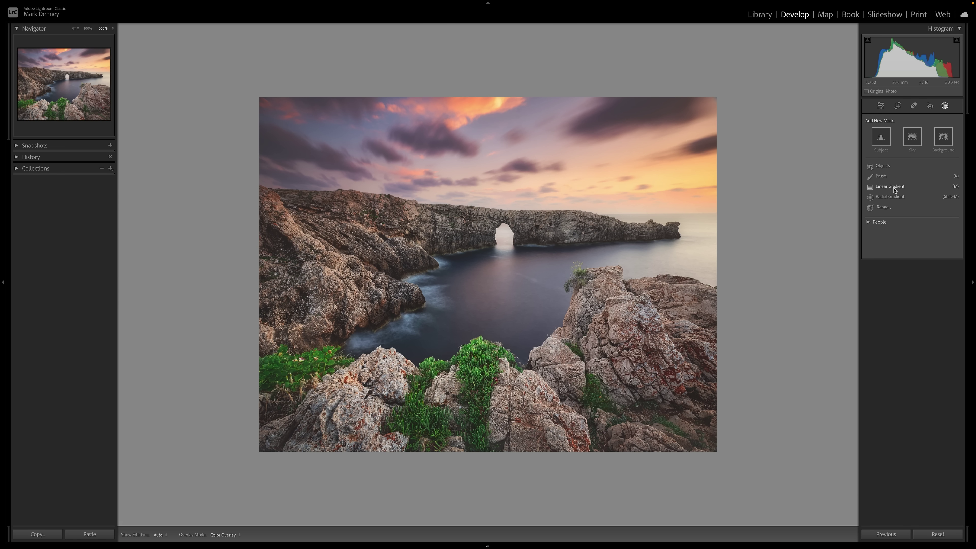
left_click(886, 197)
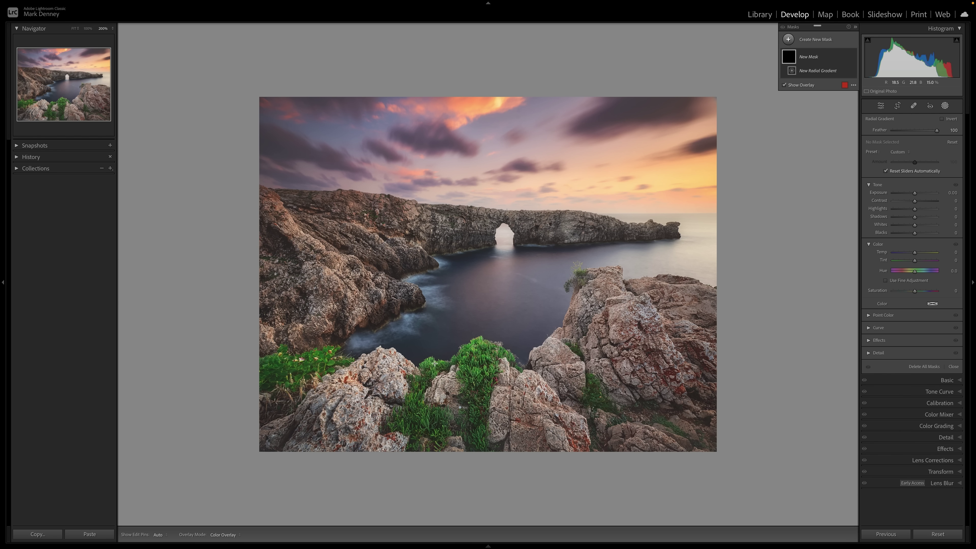
left_click_drag(415, 344, 411, 430)
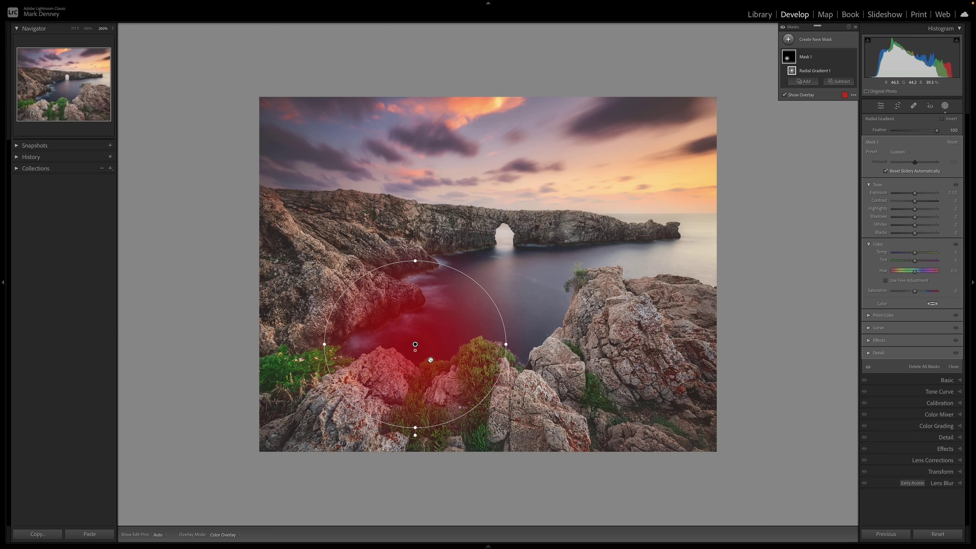
left_click_drag(415, 349, 455, 387)
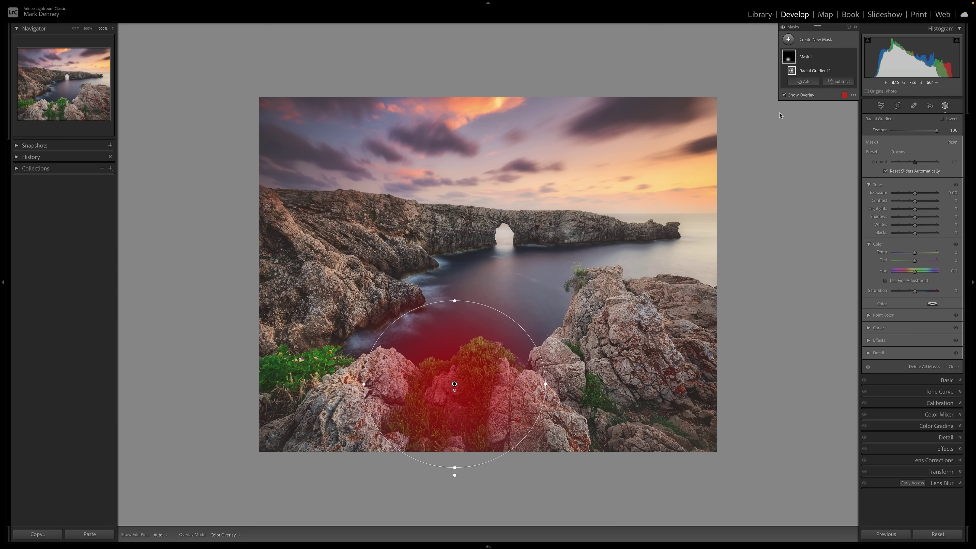
left_click(839, 81)
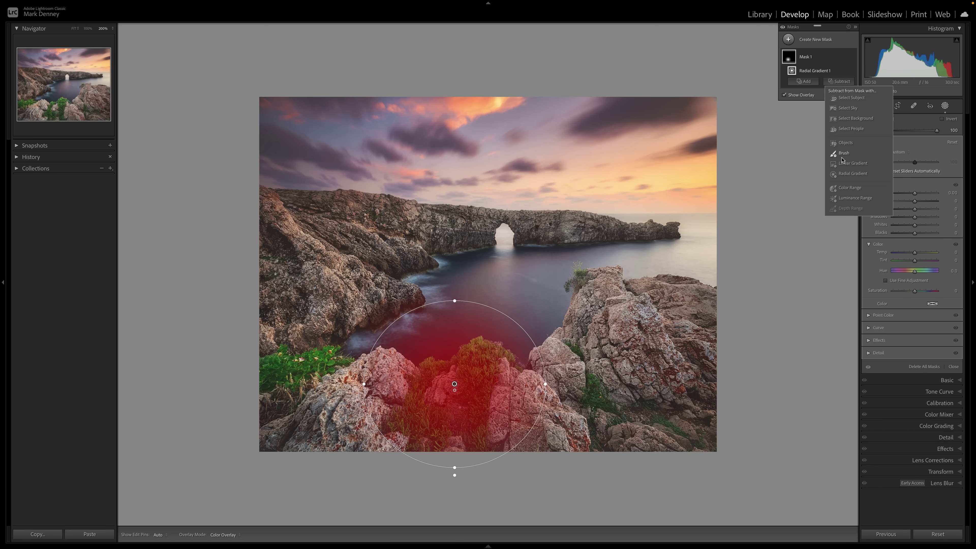
- Add a Color Range subtraction to the radial mask, sampling the foreground rocks' colour
left_click(850, 187)
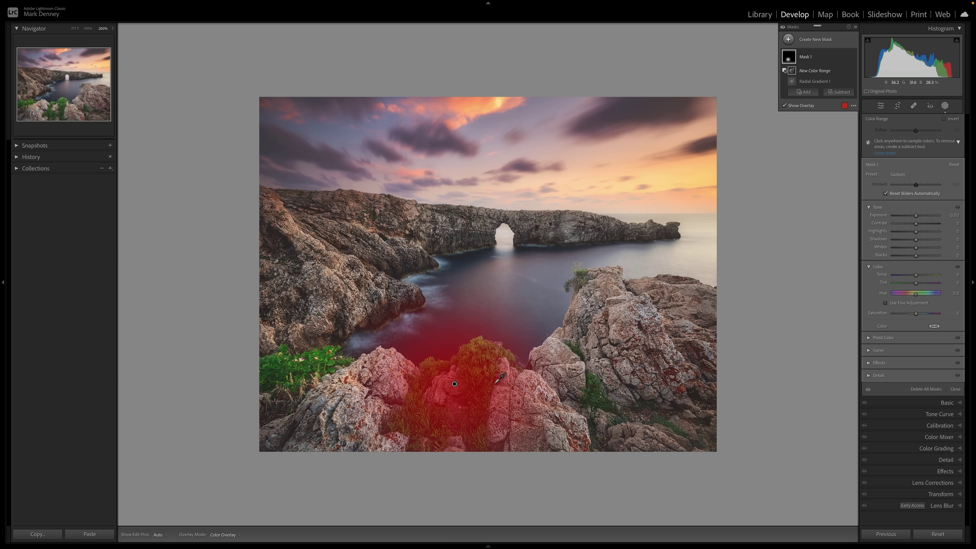
key("o")
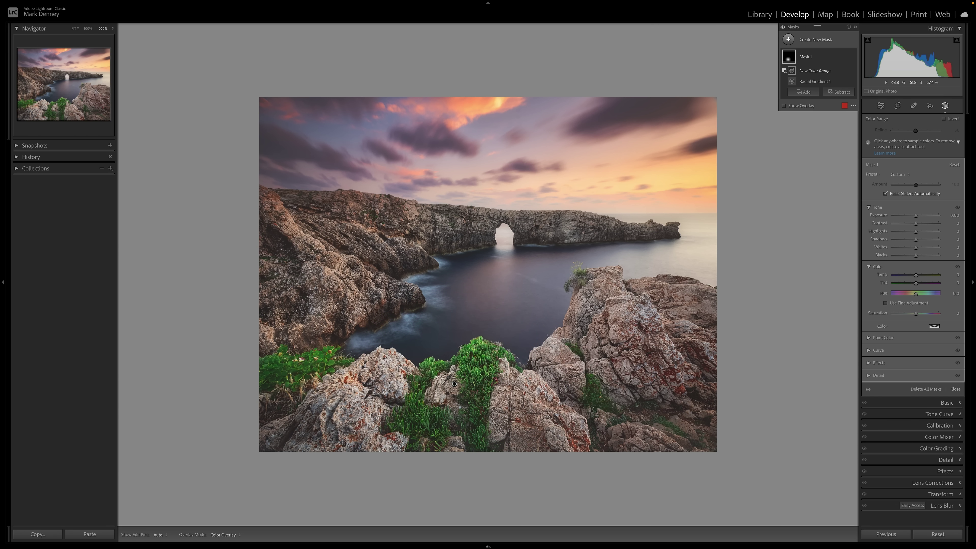
left_click(440, 384)
key("o")
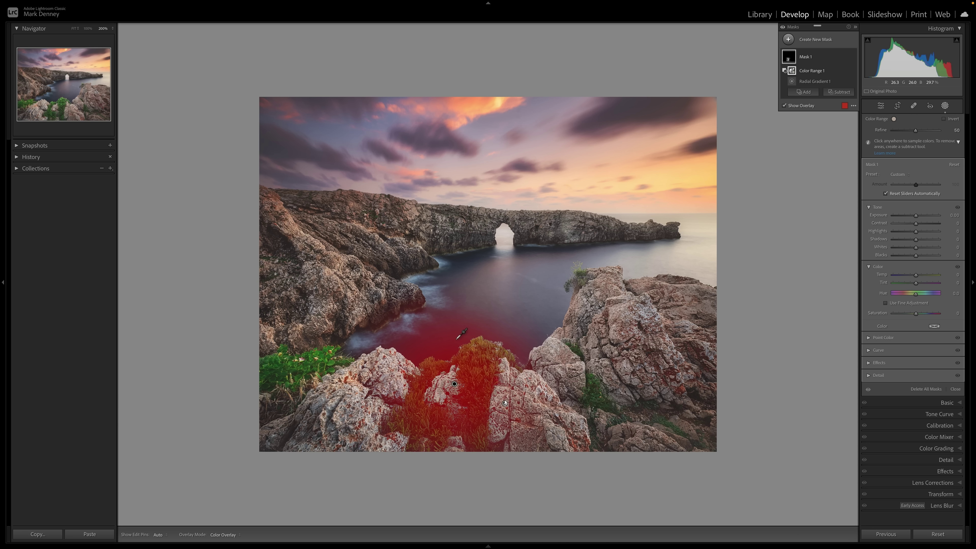
left_click(449, 340, "shift")
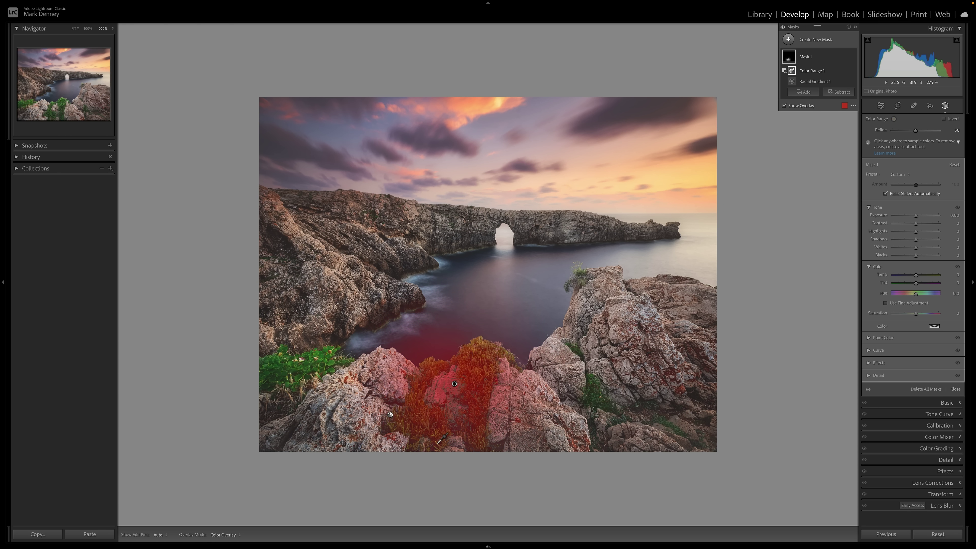
left_click(503, 388)
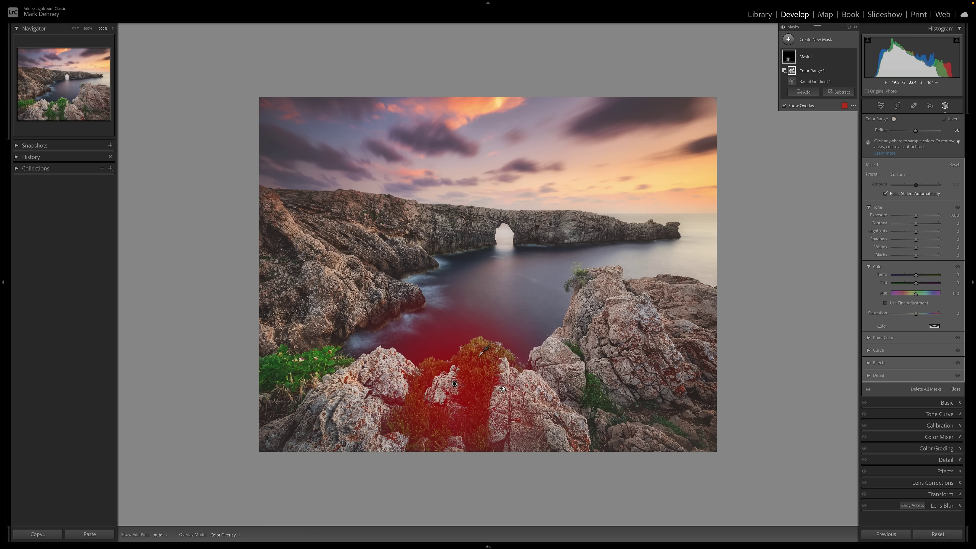